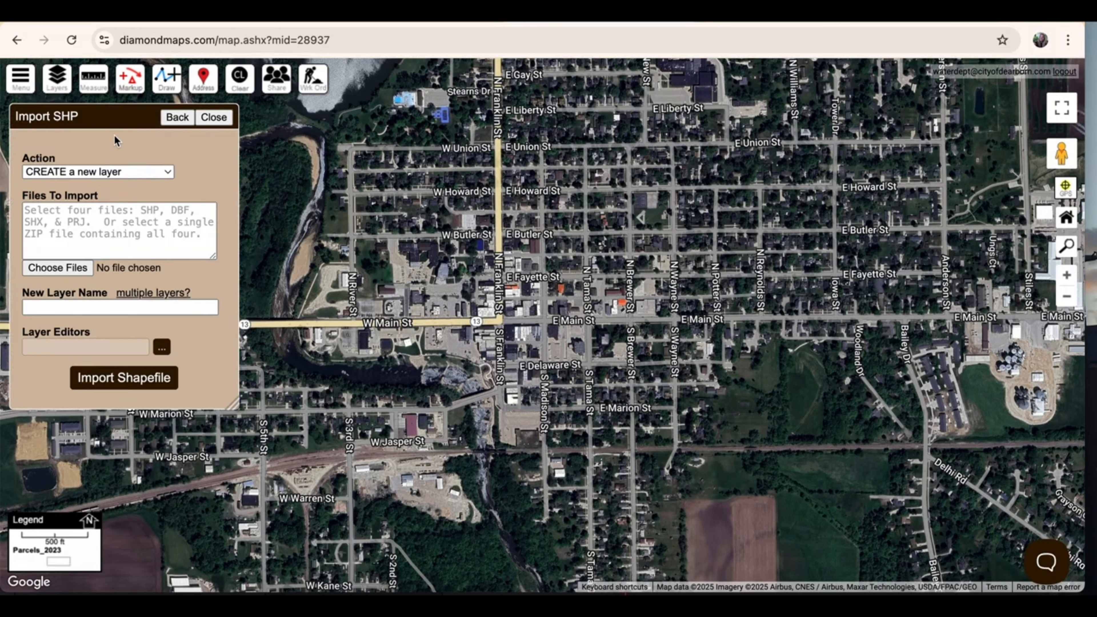
Import the four Parcels_2023_area shapefile files as a new layer named Parcels.
click(77, 272)
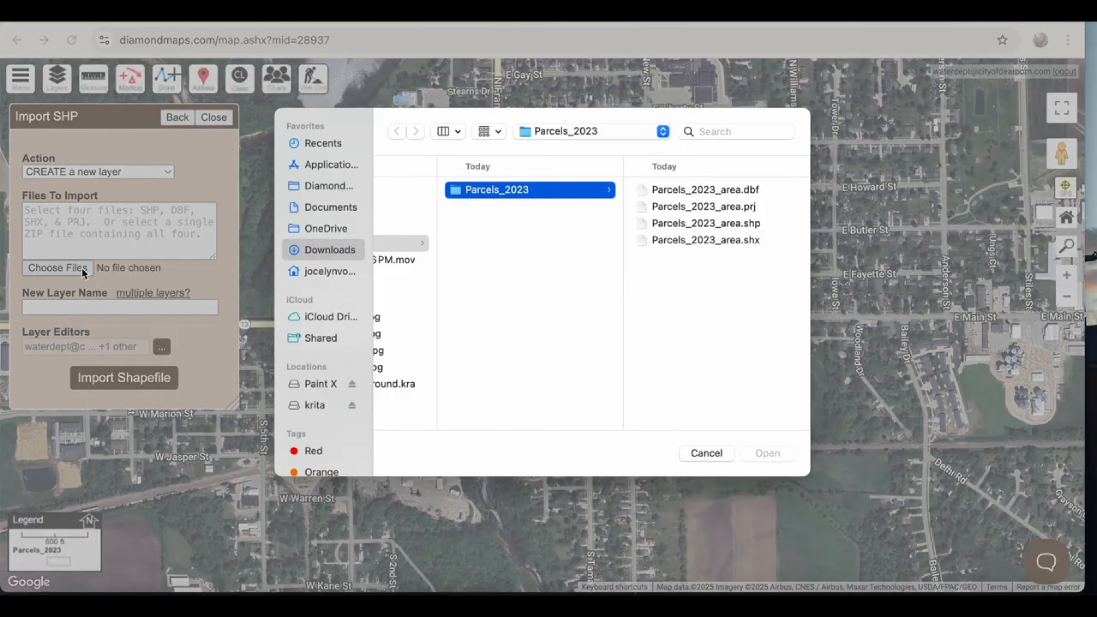
click(654, 192)
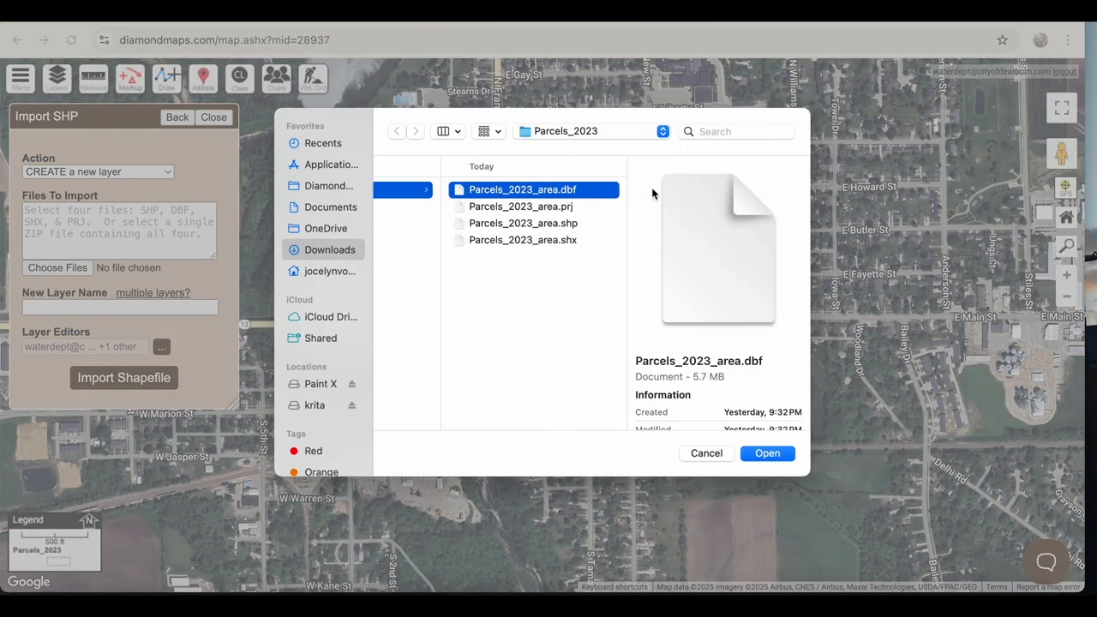
shift+click(563, 239)
click(768, 454)
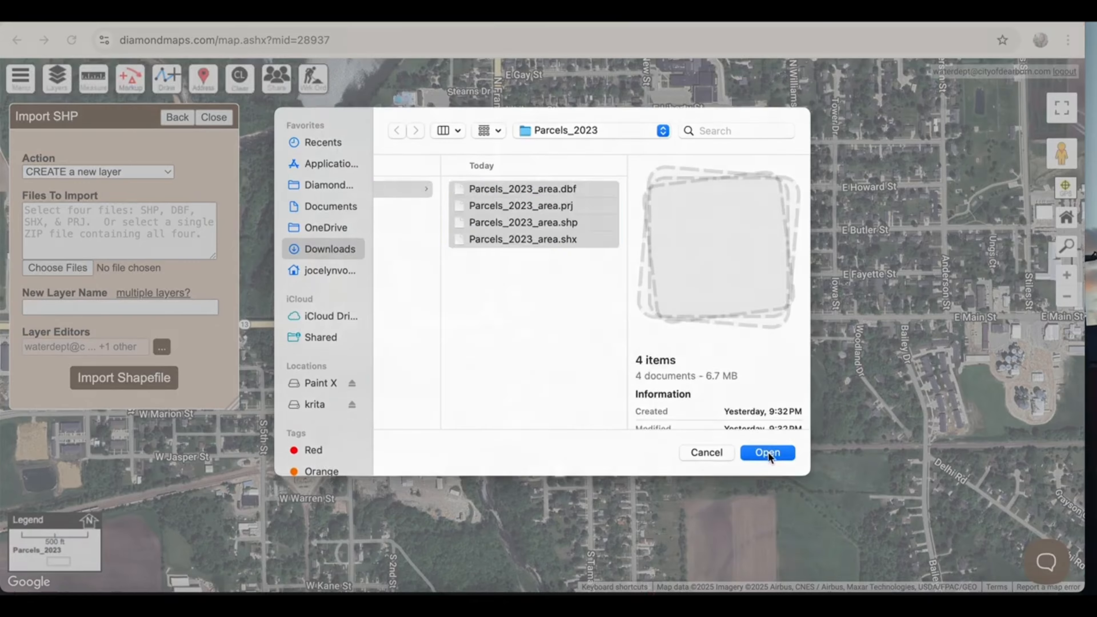
drag(152, 308, 61, 306)
key(BackSpace)
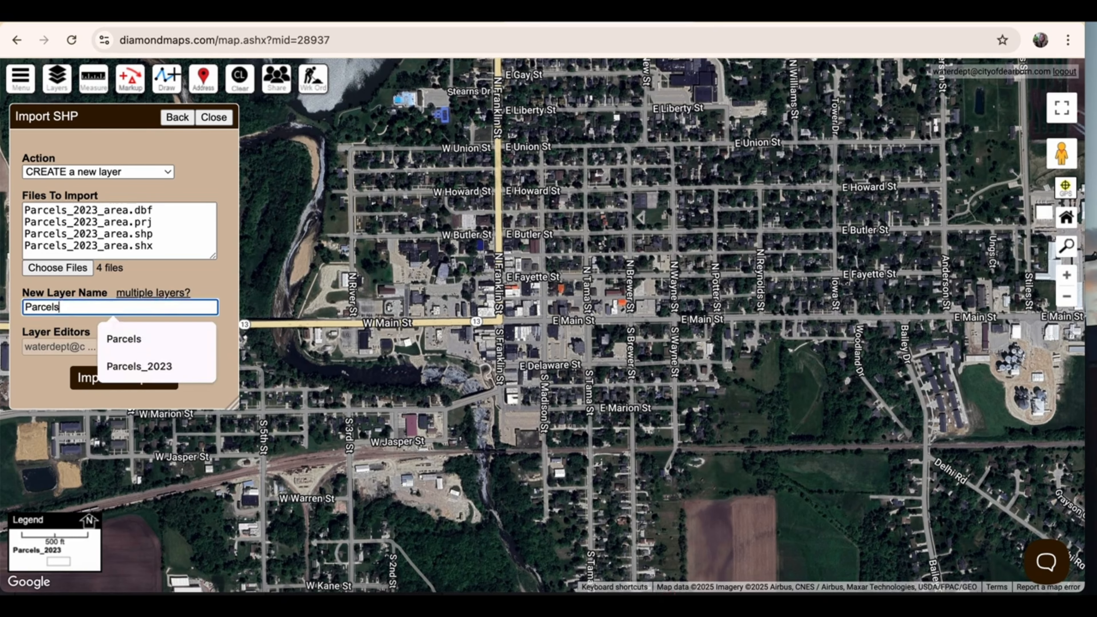
click(89, 379)
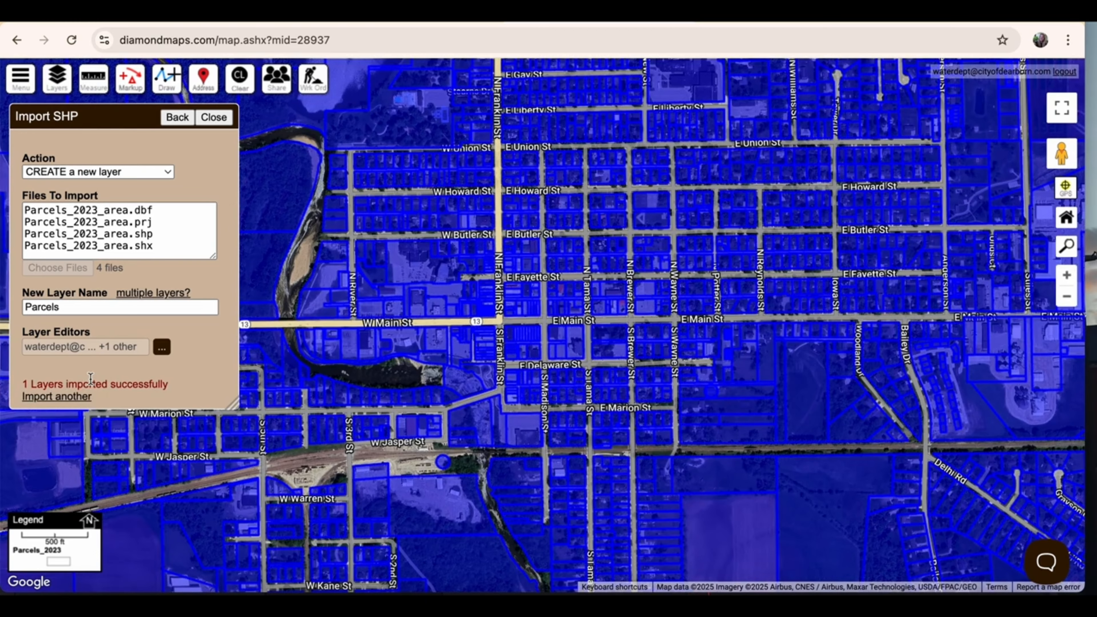
Open the Parcels layer's display settings and set its line width to 1.
click(56, 76)
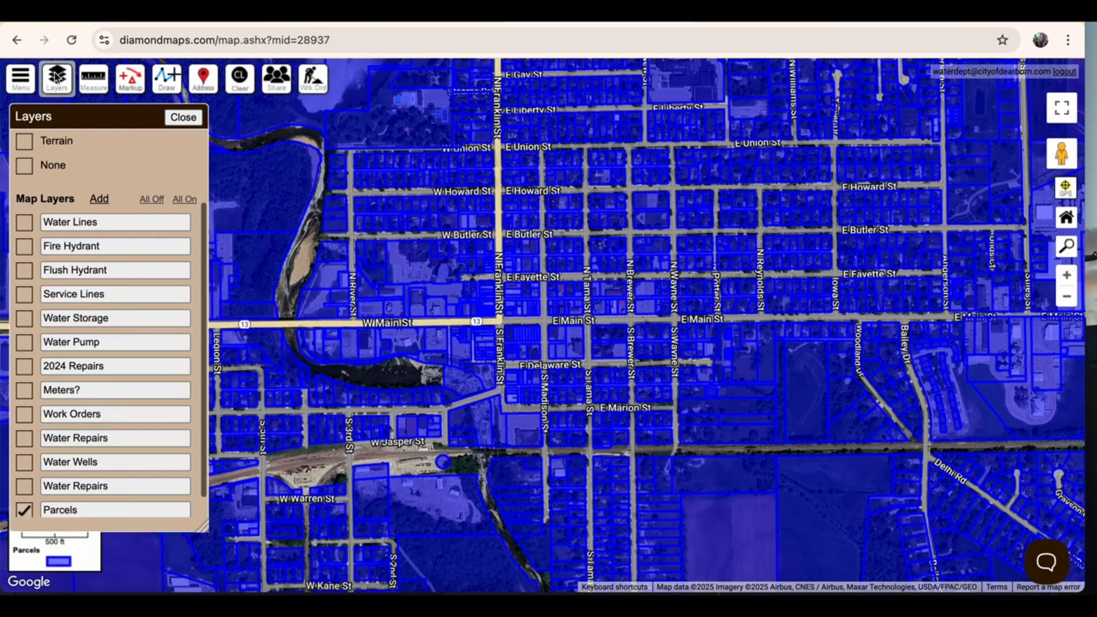
click(88, 511)
click(154, 149)
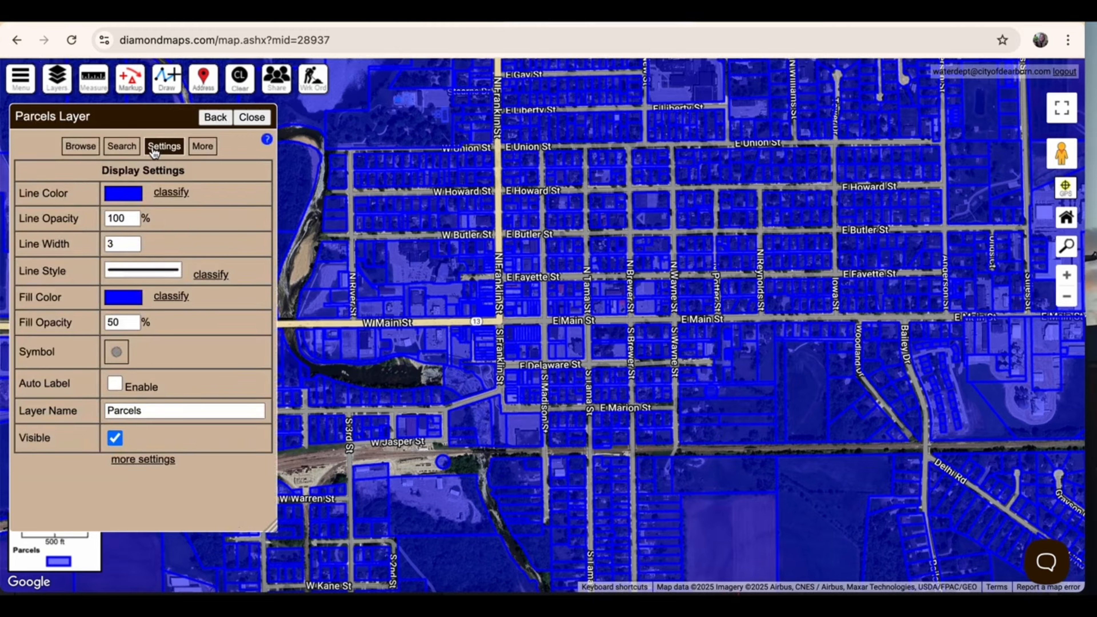
click(133, 247)
click(132, 248)
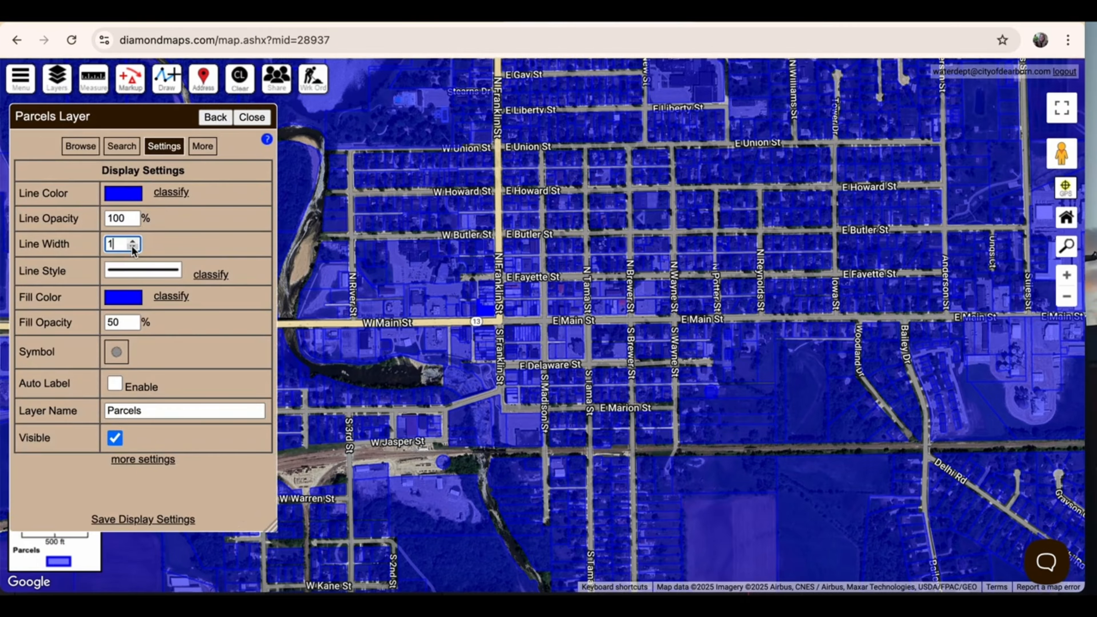
Set the Parcels layer's fill opacity to 0%.
click(132, 326)
click(131, 326)
click(132, 325)
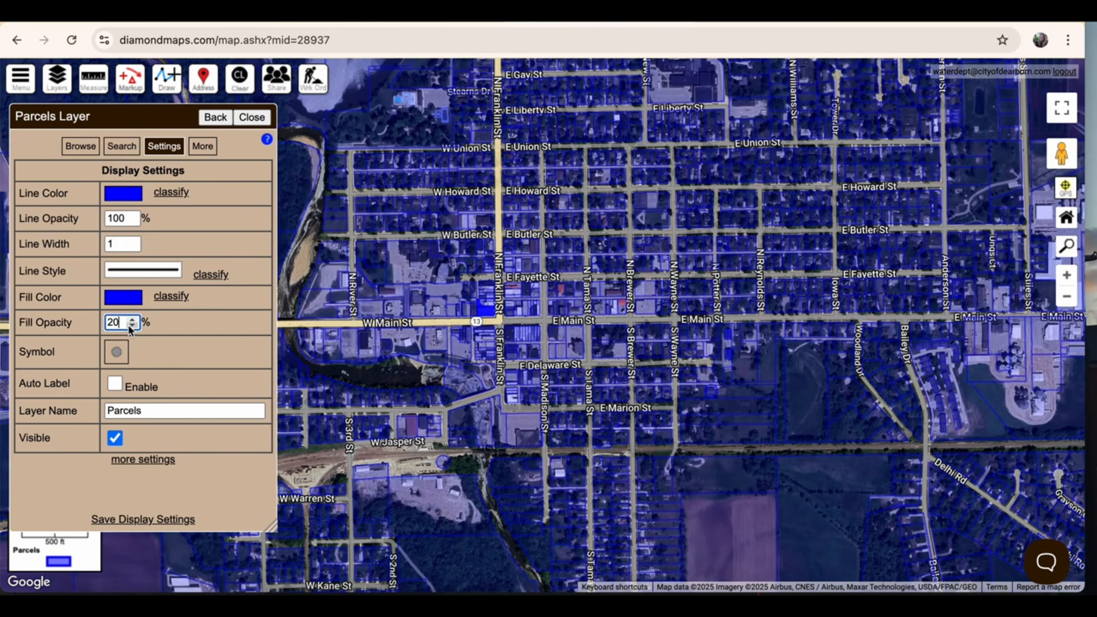
click(131, 326)
click(131, 326)
Change the Parcels line color to gray and save the display settings.
click(129, 199)
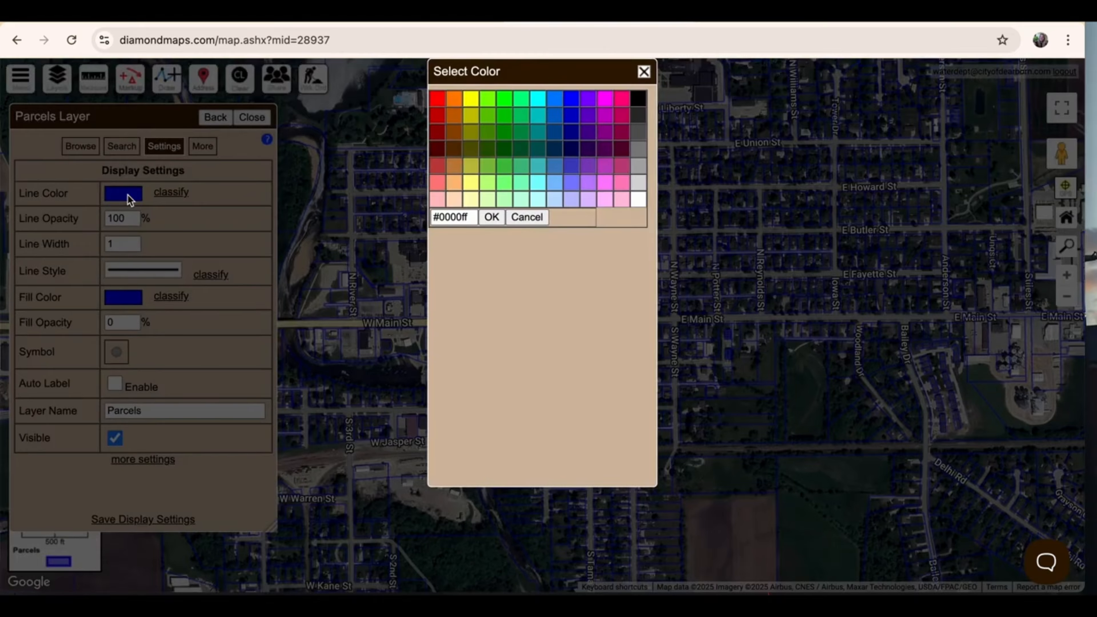
click(638, 150)
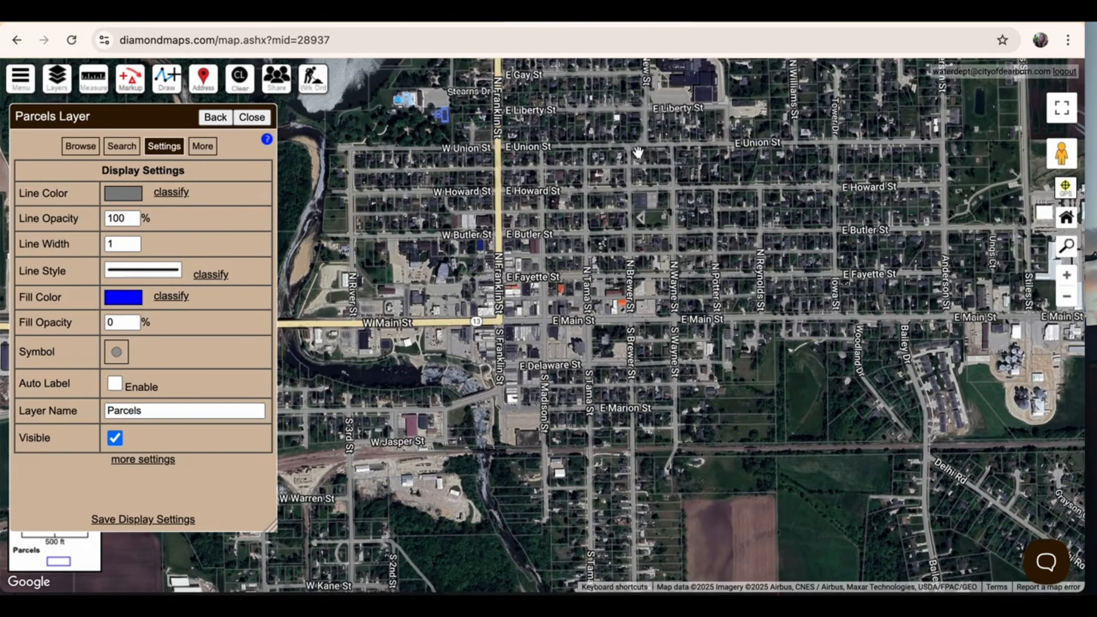
click(178, 523)
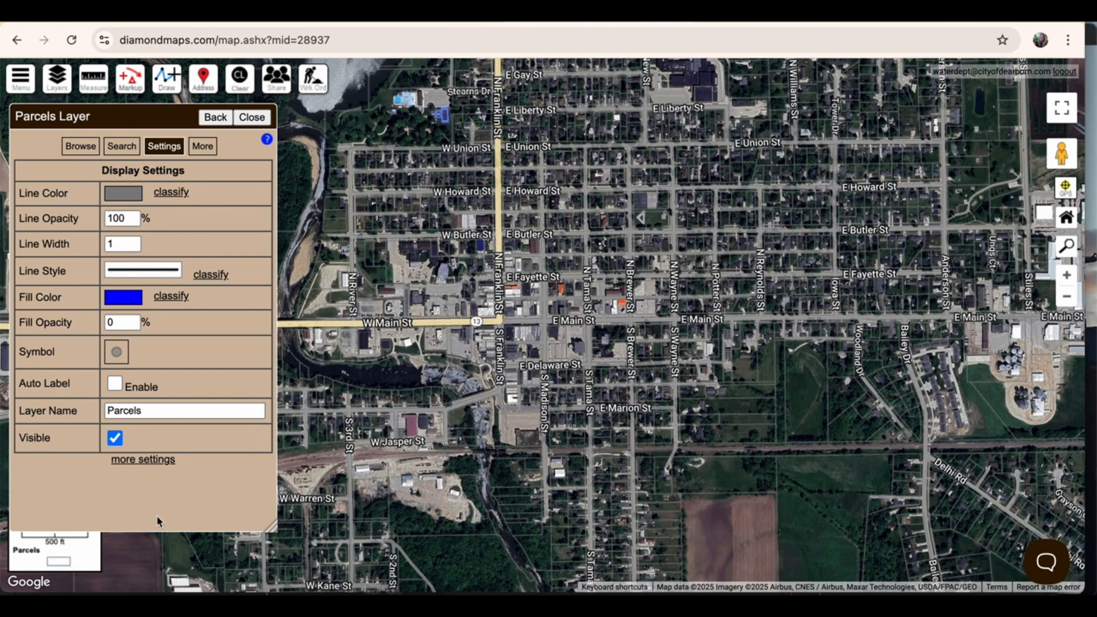
Select every parcel on the Parcels layer with a rectangle selection around the whole parcel area.
click(25, 82)
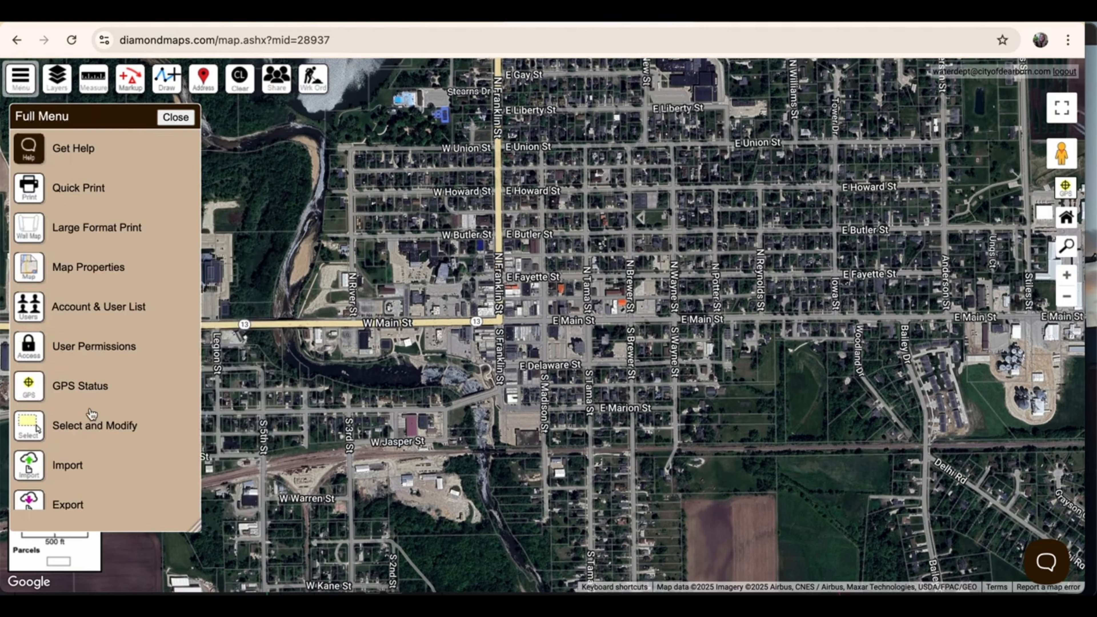
click(94, 423)
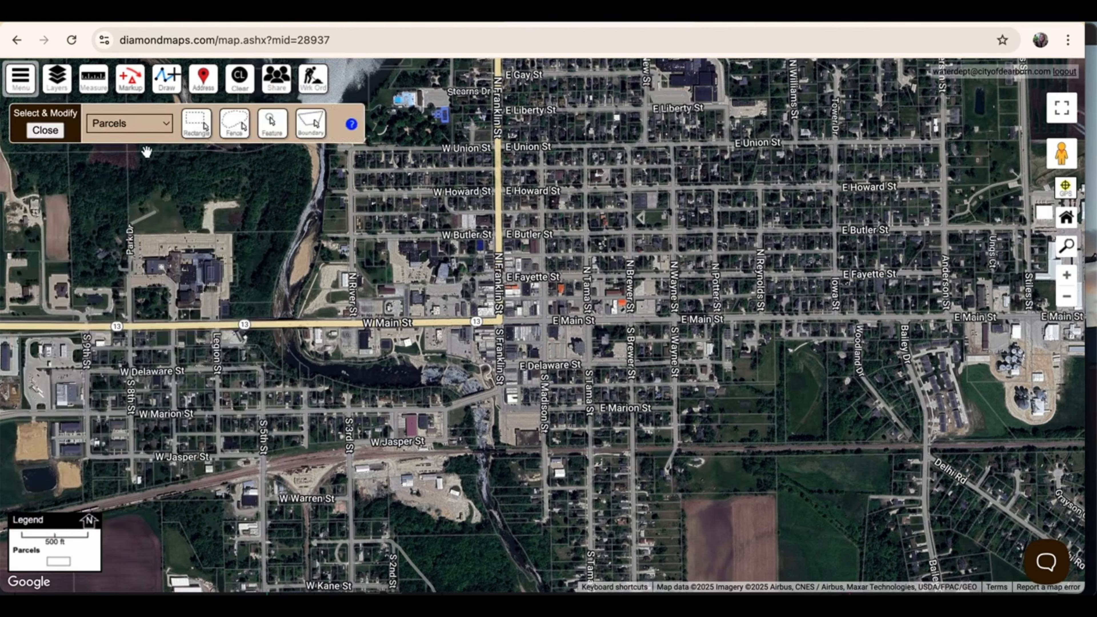
click(154, 129)
click(152, 129)
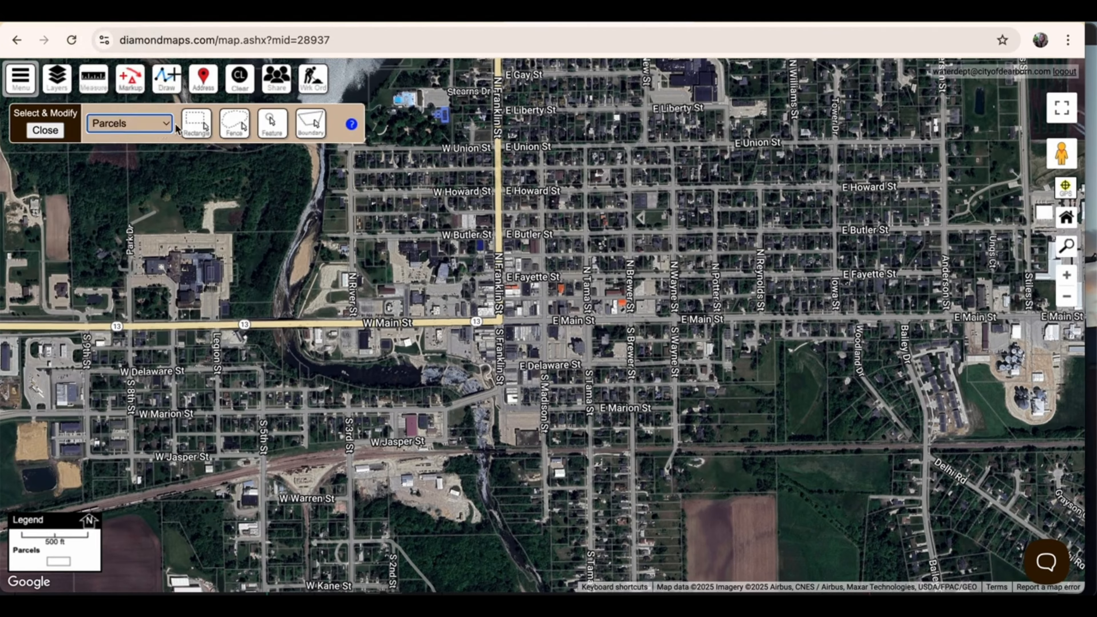
click(196, 125)
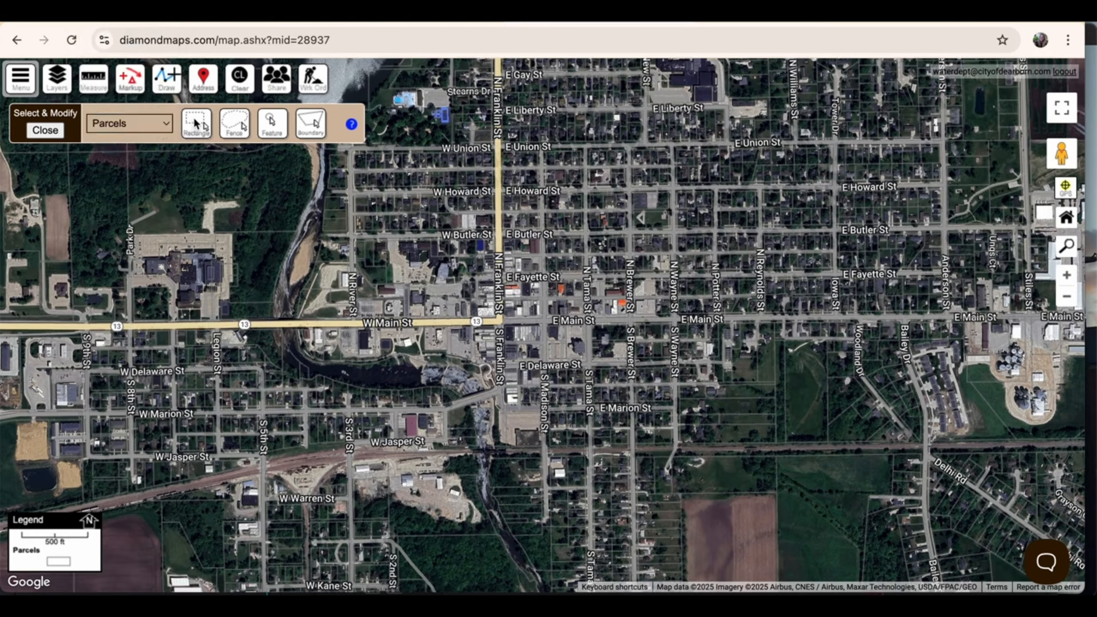
click(1067, 304)
click(1067, 304)
click(1067, 305)
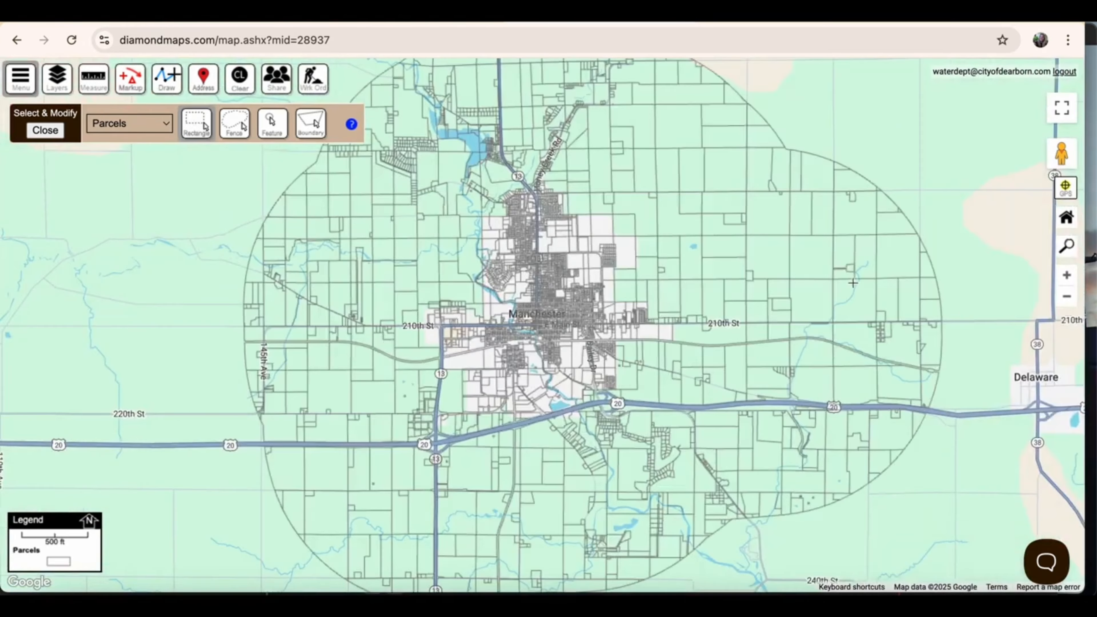
click(1073, 309)
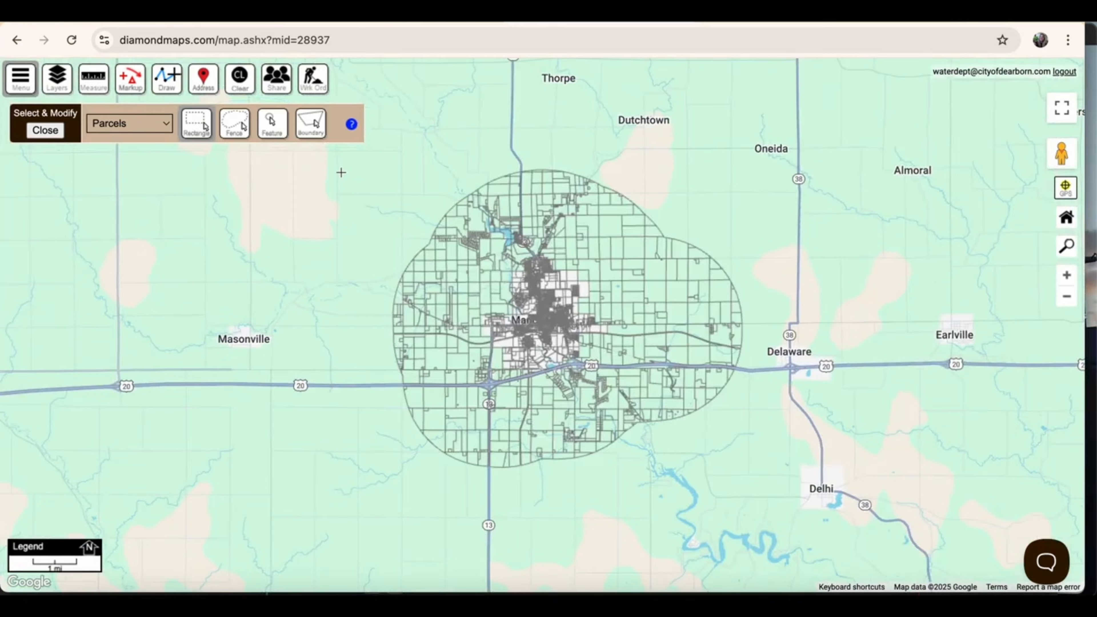
drag(341, 173, 780, 486)
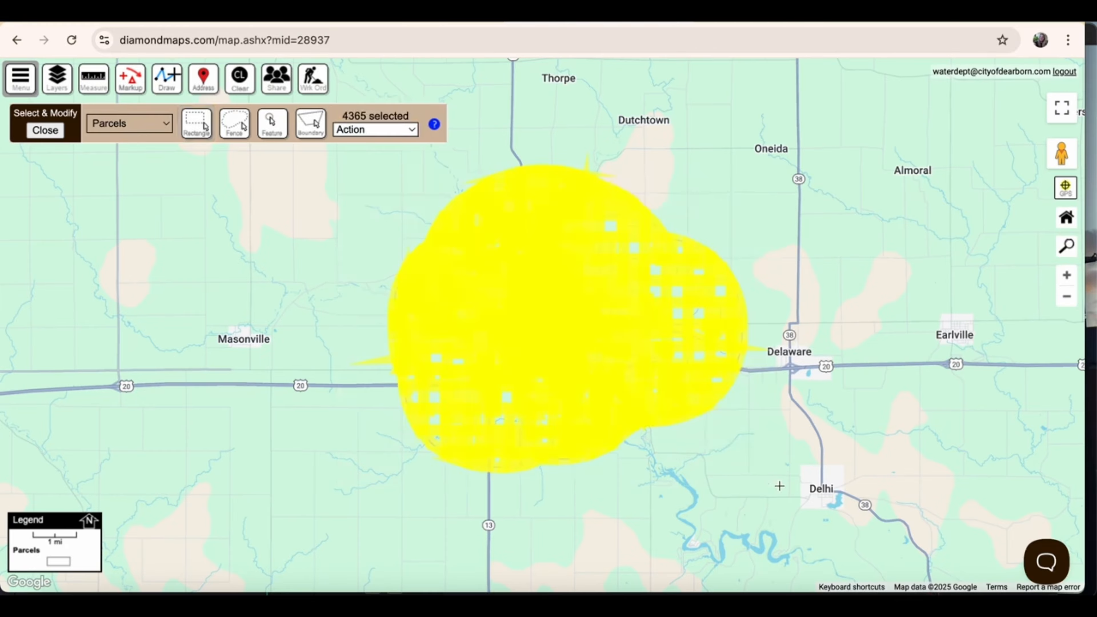
Copy the selected parcels into a newly created layer named Zoning.
click(389, 135)
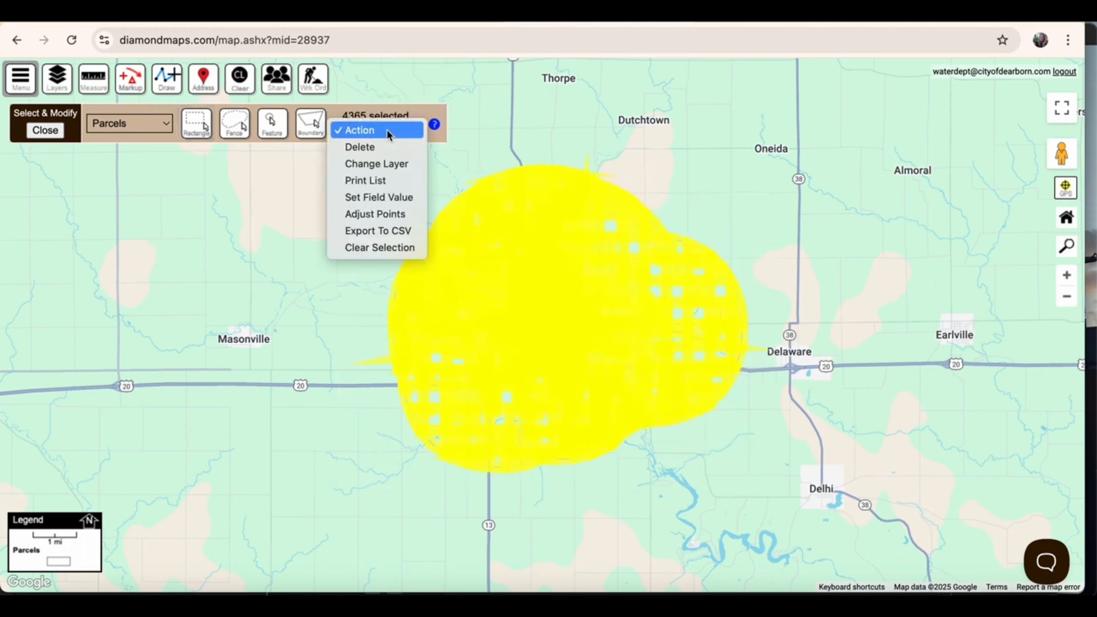
click(392, 164)
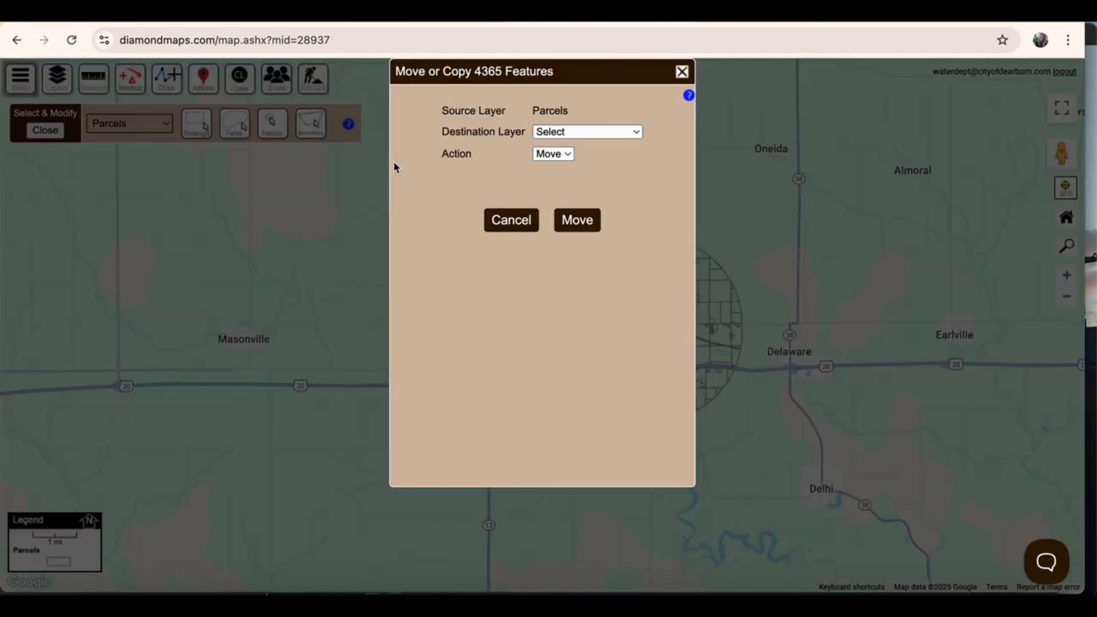
click(563, 155)
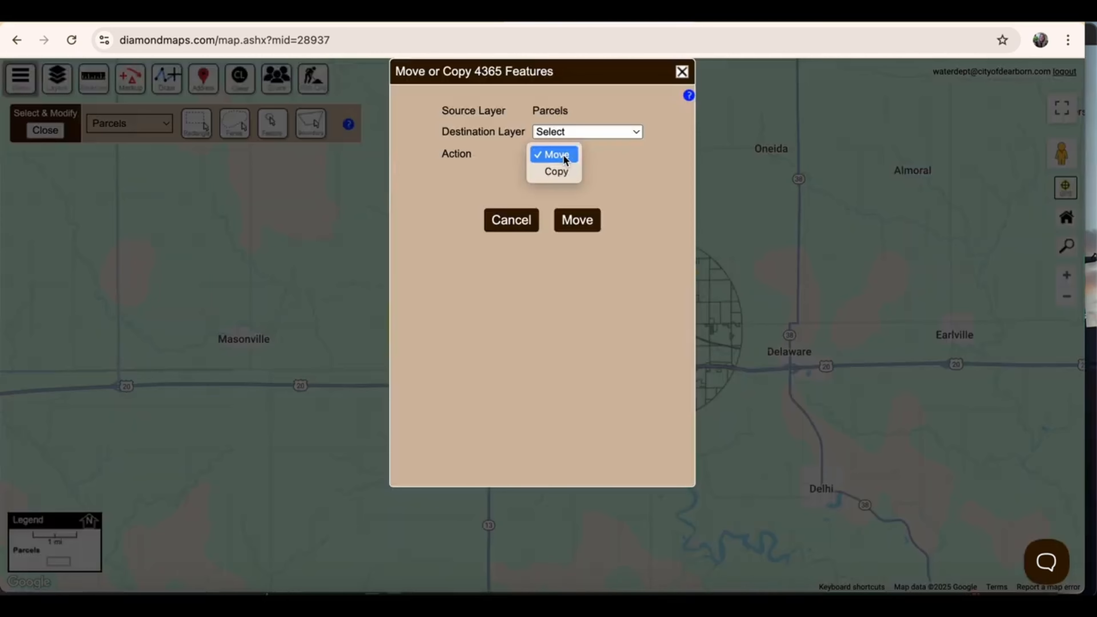
click(564, 173)
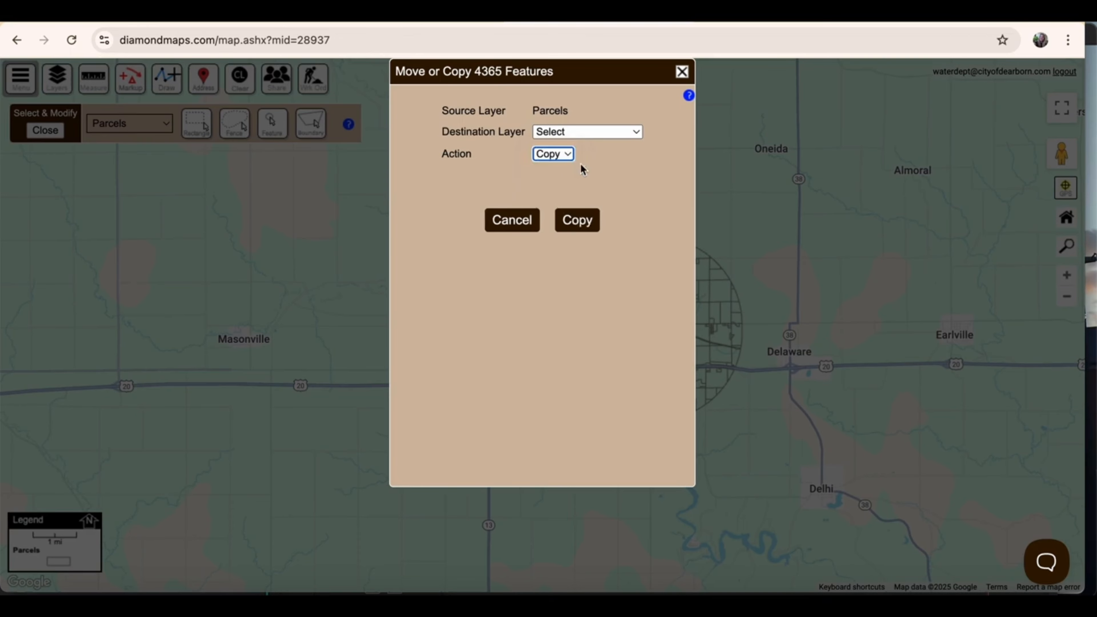
click(595, 133)
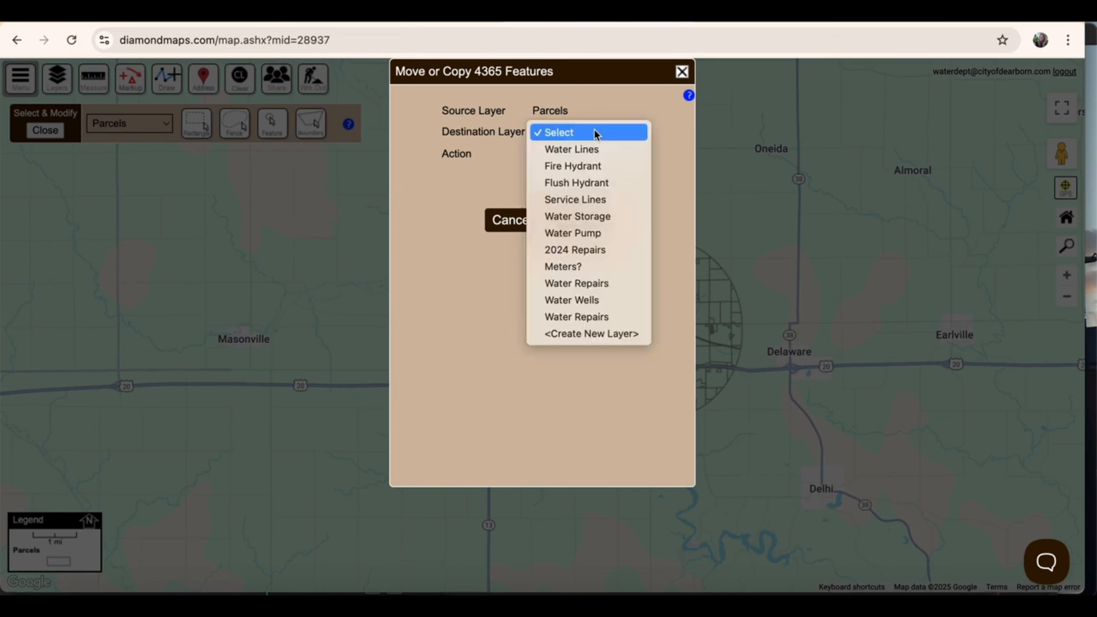
click(594, 333)
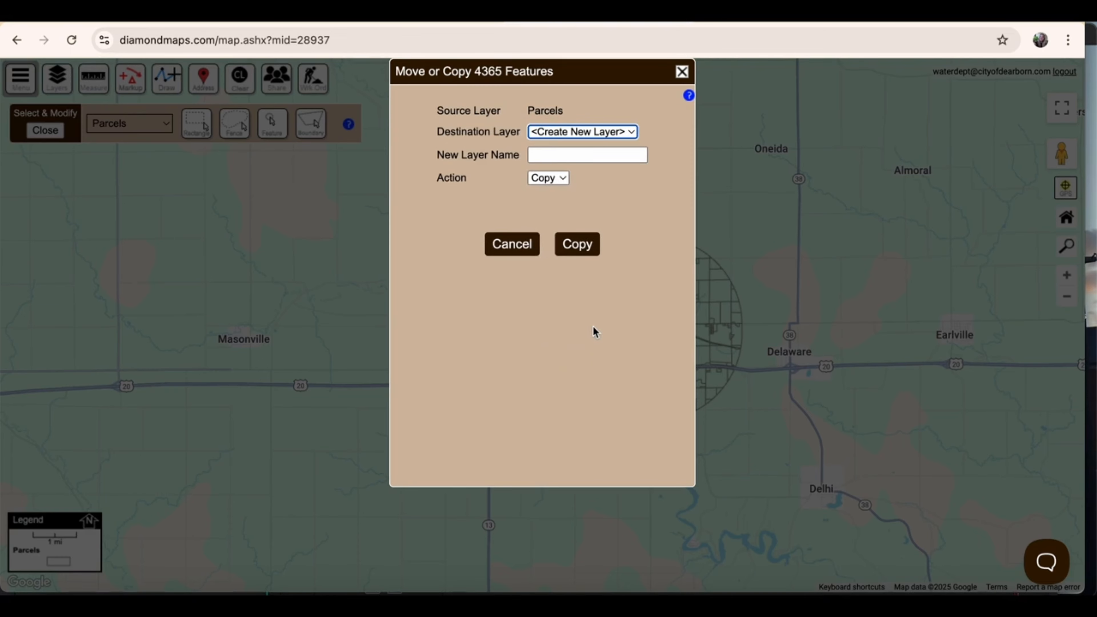
click(598, 154)
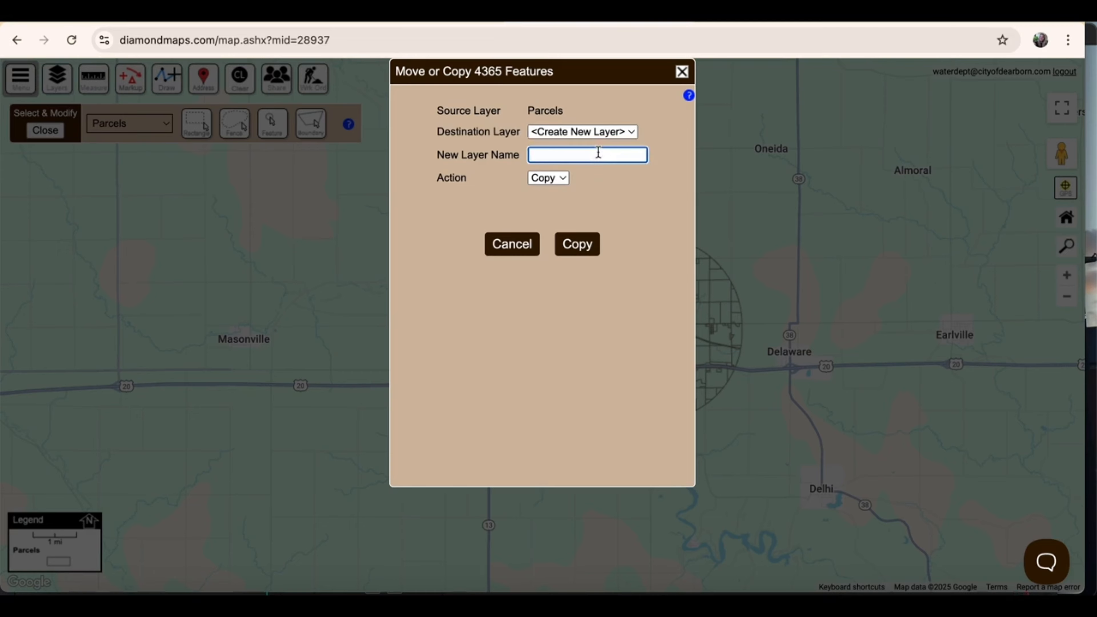
text(Zoning)
click(578, 244)
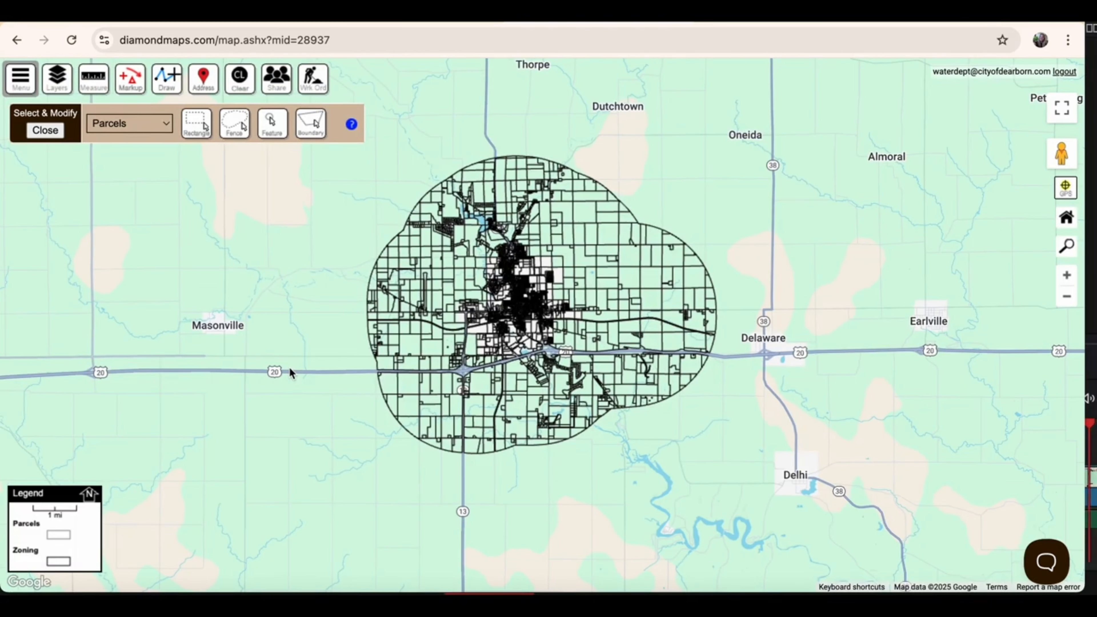
Open the Zoning layer's field manager and add a new field named Zone.
click(57, 84)
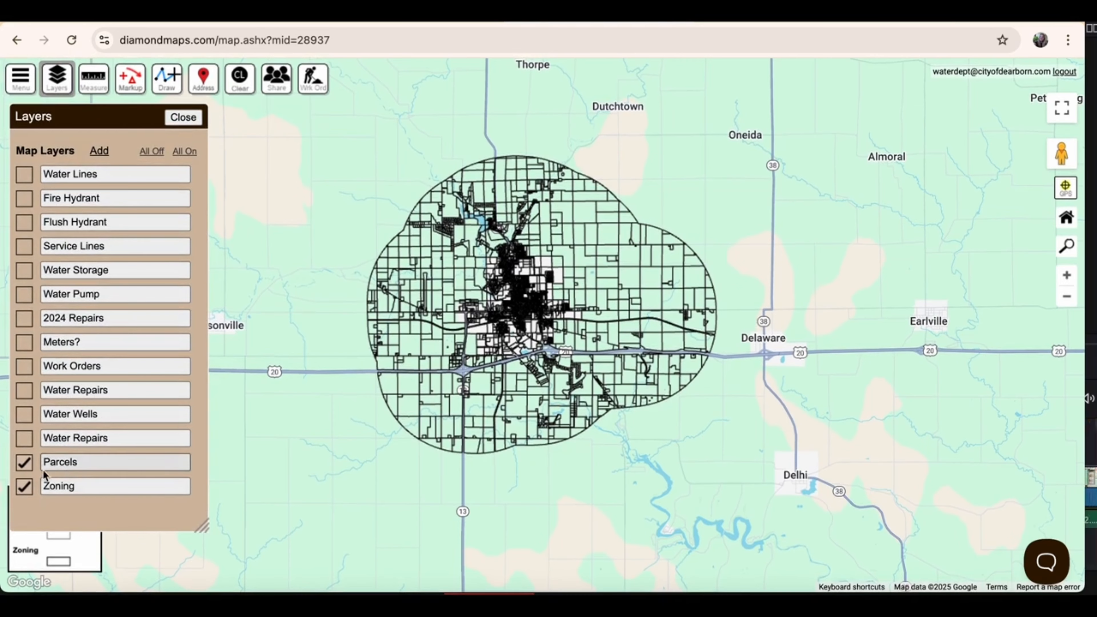
click(97, 488)
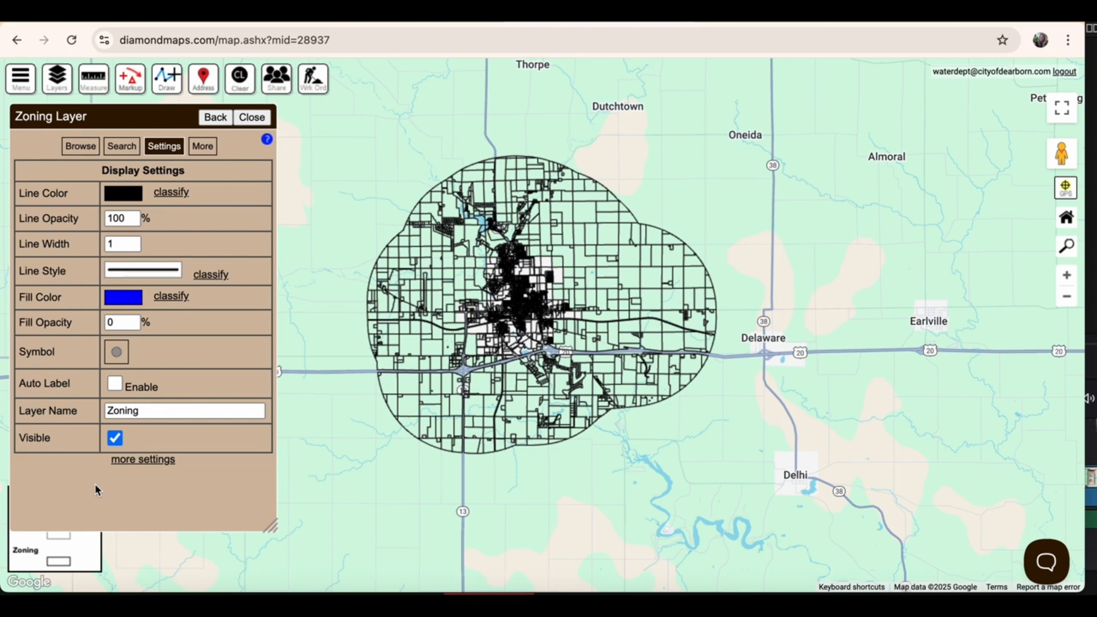
click(199, 150)
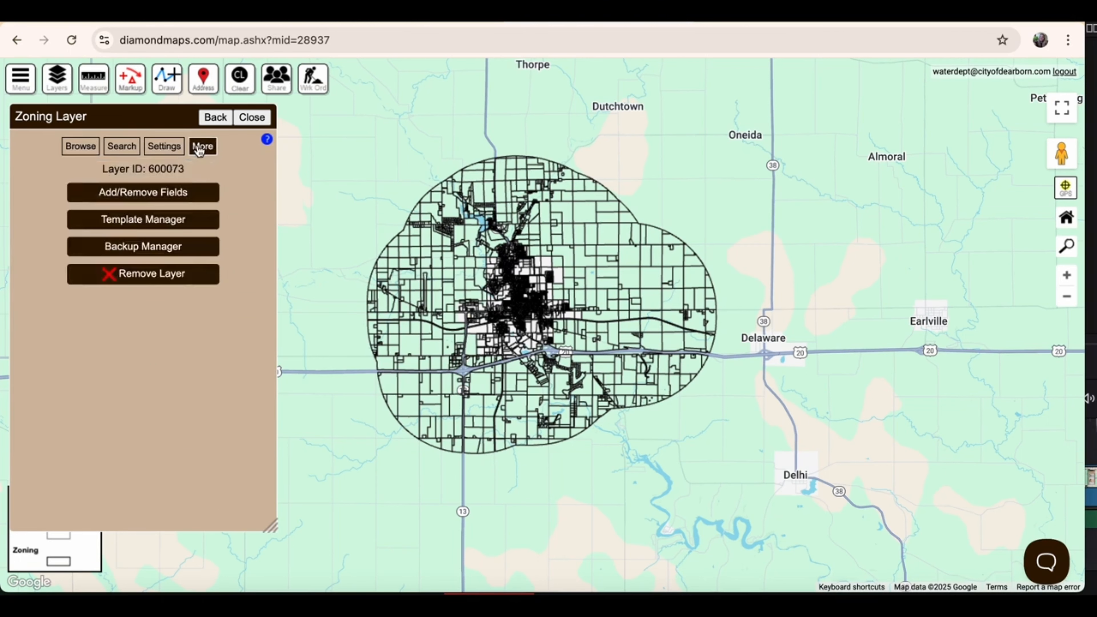
click(196, 191)
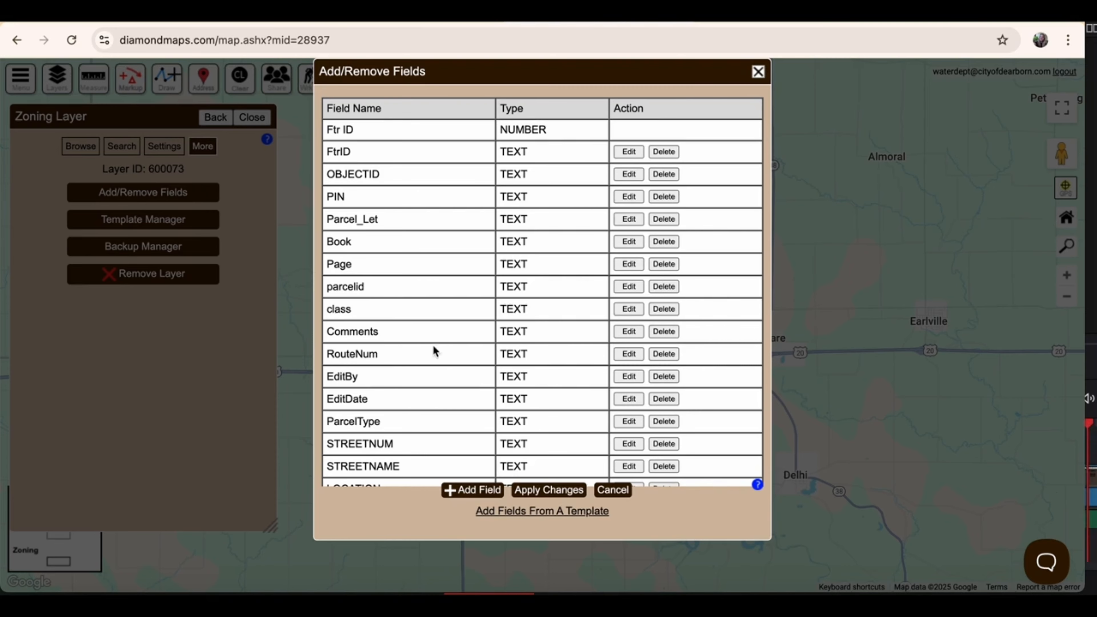
click(451, 489)
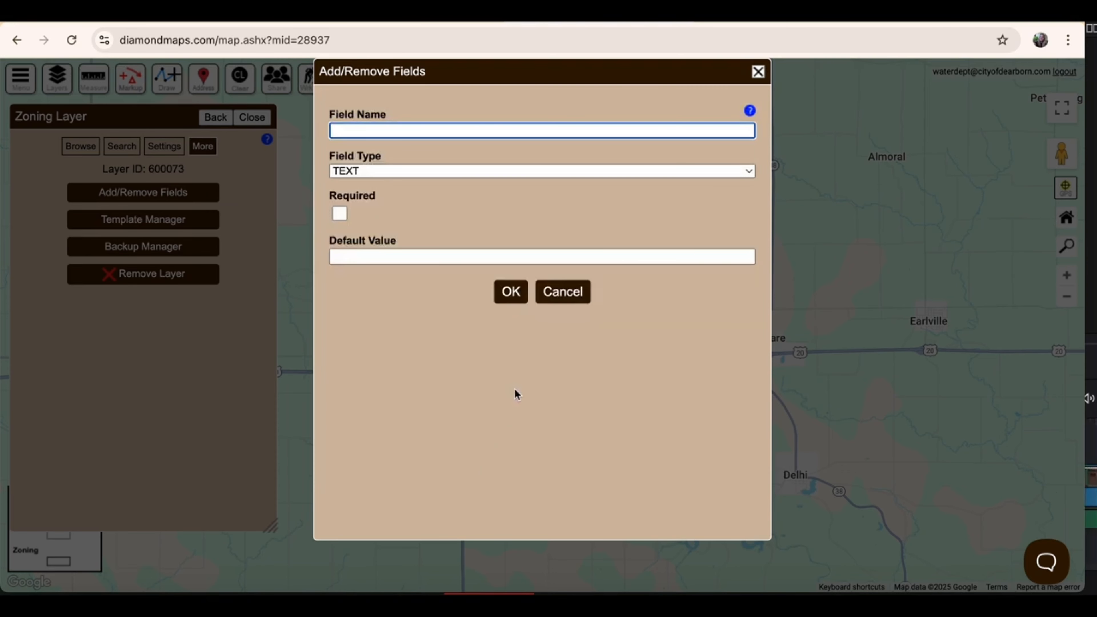
text(Zone)
Set the Zone field type to PICK and enter pick list items Residential 1, Residential 2, Business and Industrial.
click(516, 167)
click(513, 221)
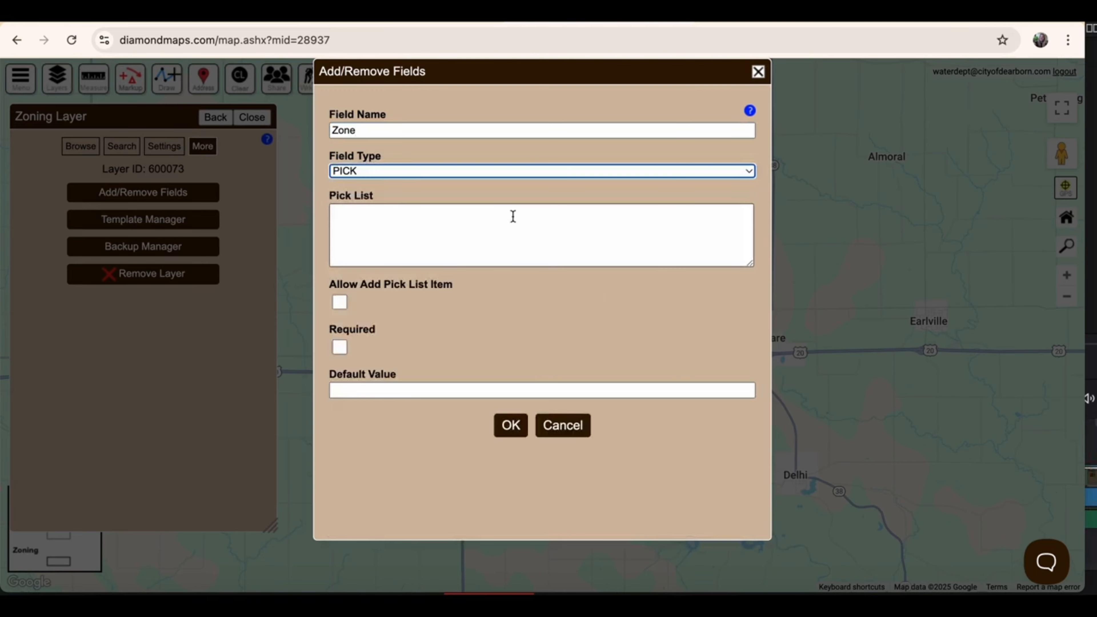
click(501, 214)
text(Residential)
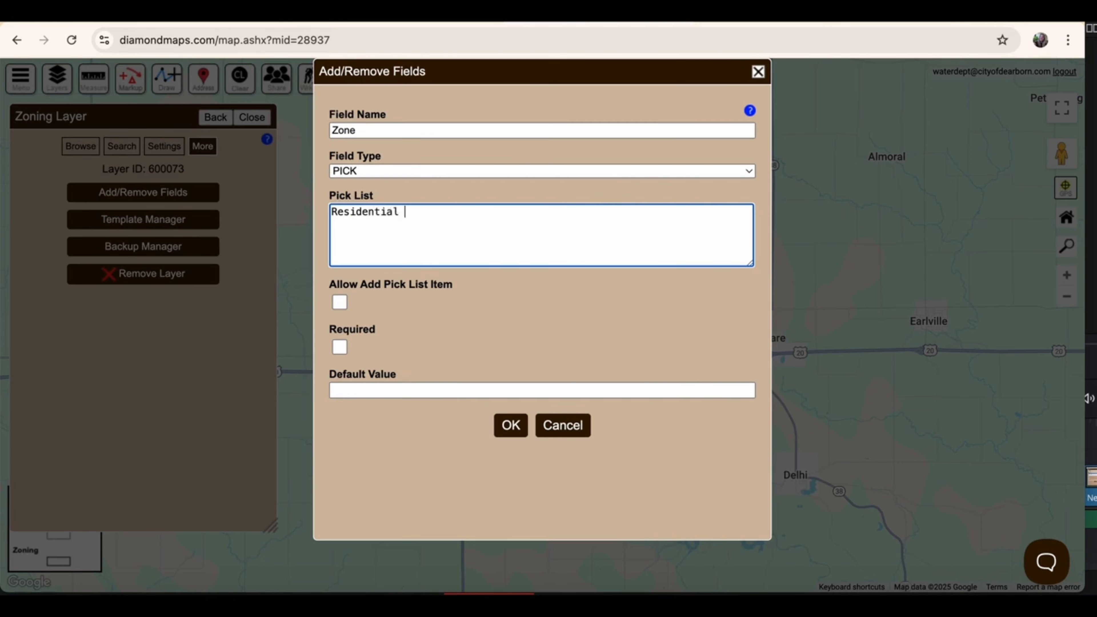
text( 1)
key(Return)
text(Residential 2)
key(Return)
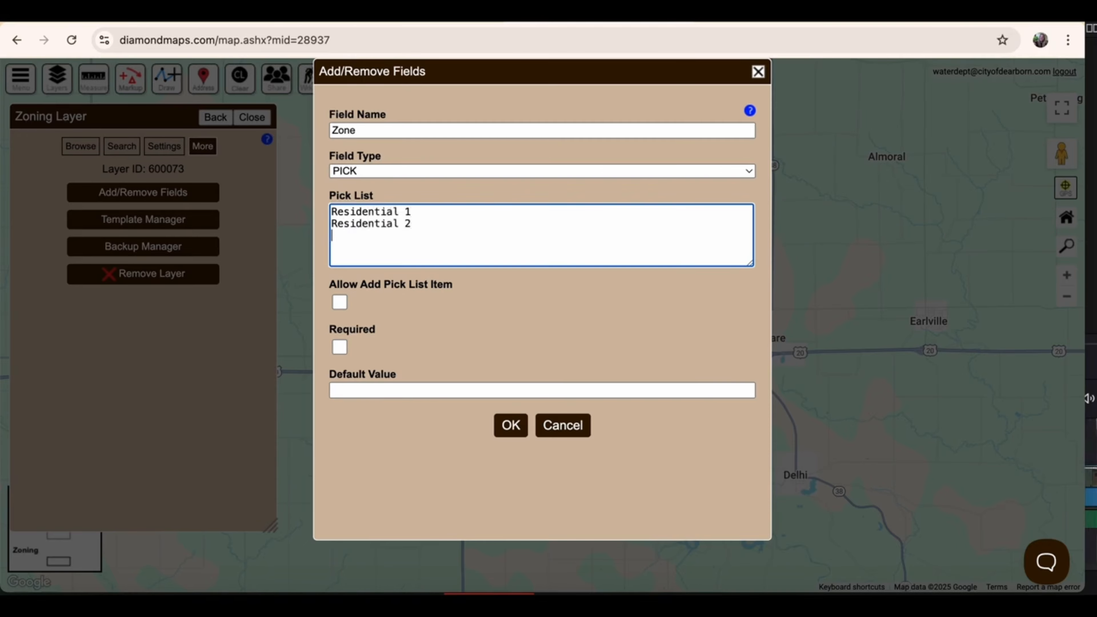
text(Business Industrial)
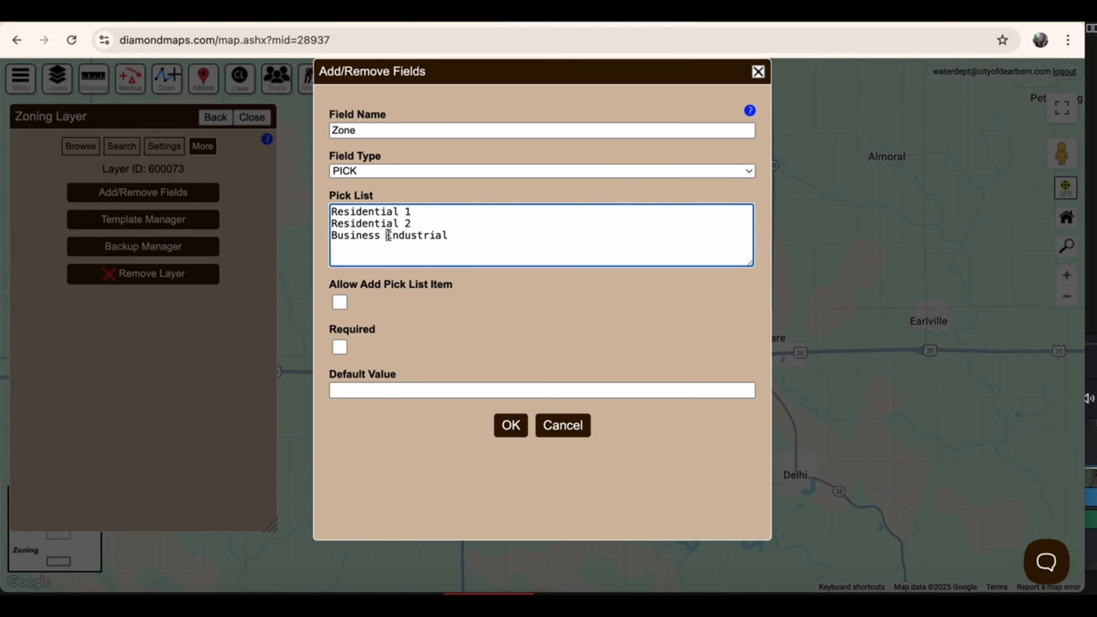
click(387, 235)
key(Return)
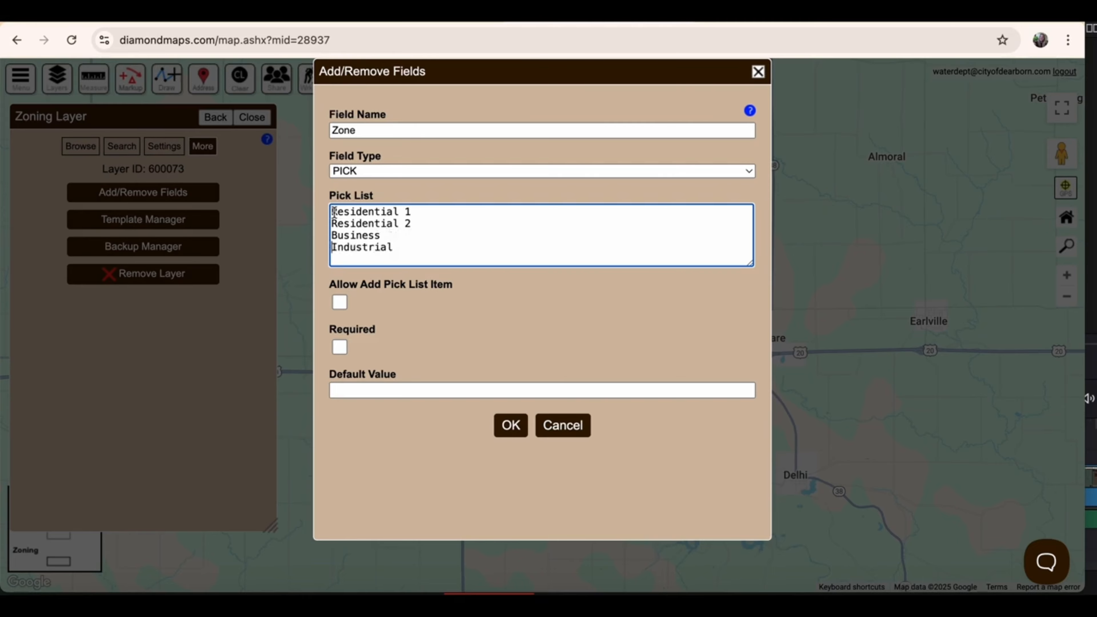
Prefix the pick list items with the codes R1:, R2:, B: and I:, and confirm the new field.
text(R1:)
click(331, 220)
text(R2:)
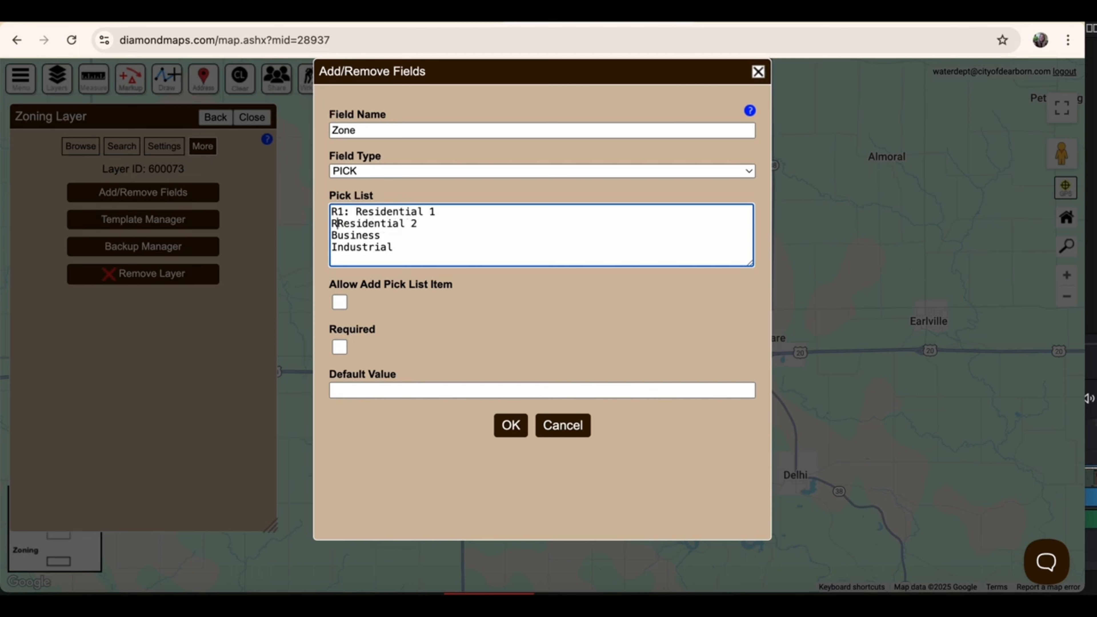
key(Return)
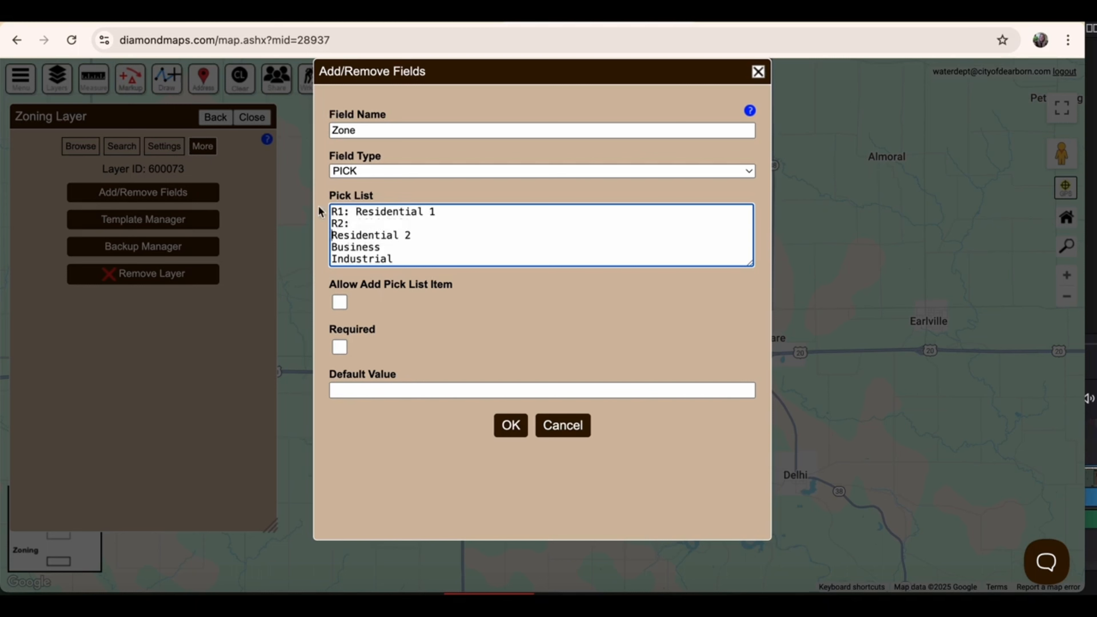
key(BackSpace)
click(331, 236)
text(B:)
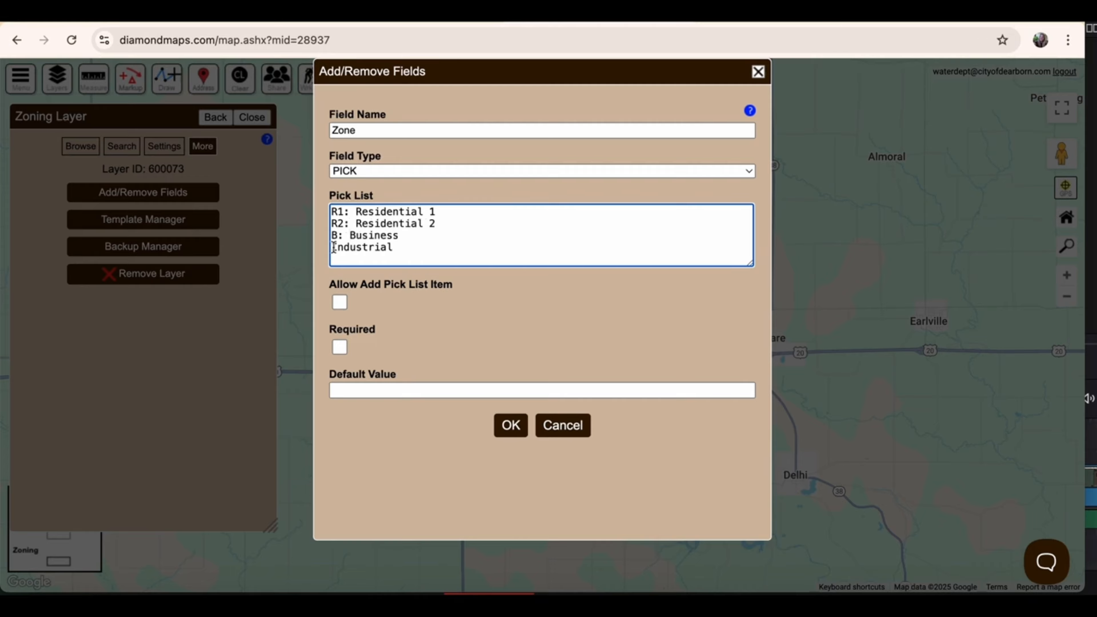
click(332, 247)
text(I:)
click(509, 424)
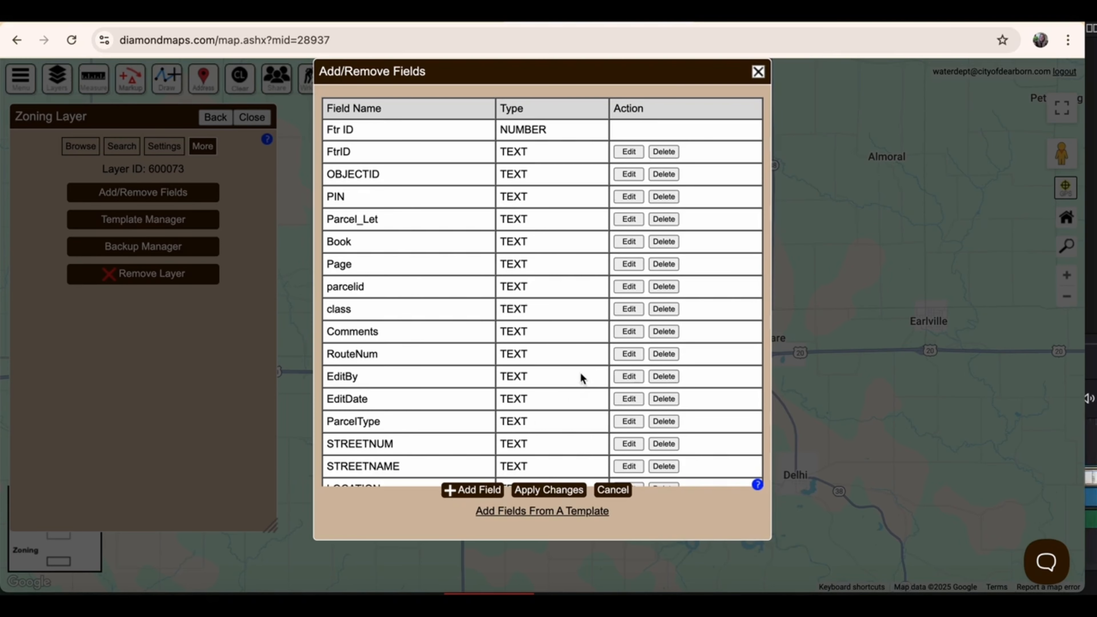
Delete the FtrID, OBJECTID and PIN fields from the Zoning layer.
click(663, 151)
click(609, 206)
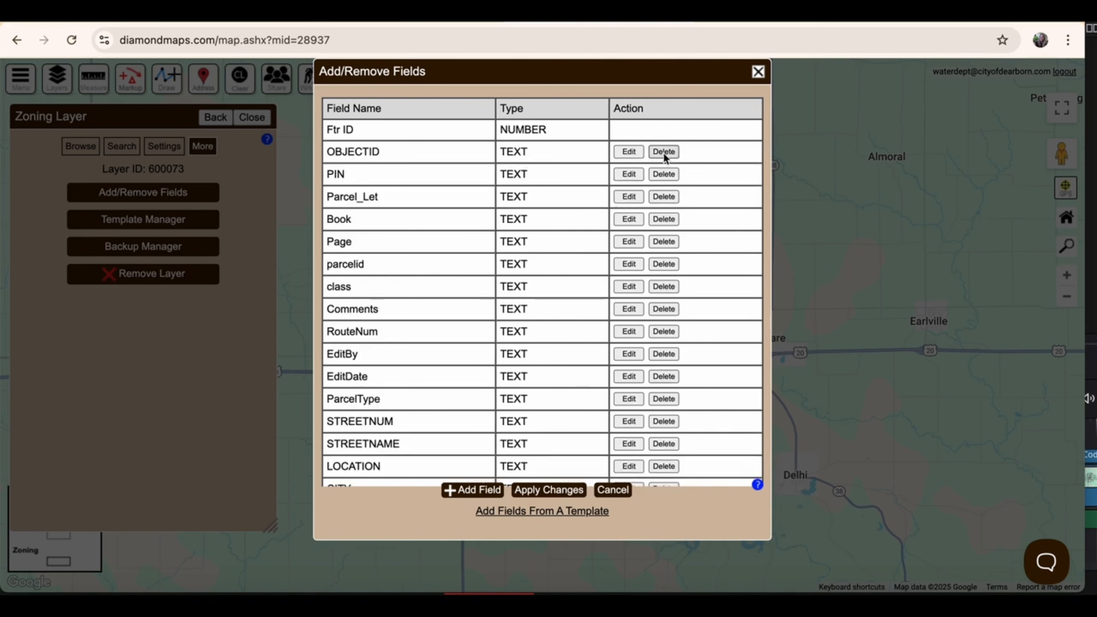
click(663, 152)
click(609, 206)
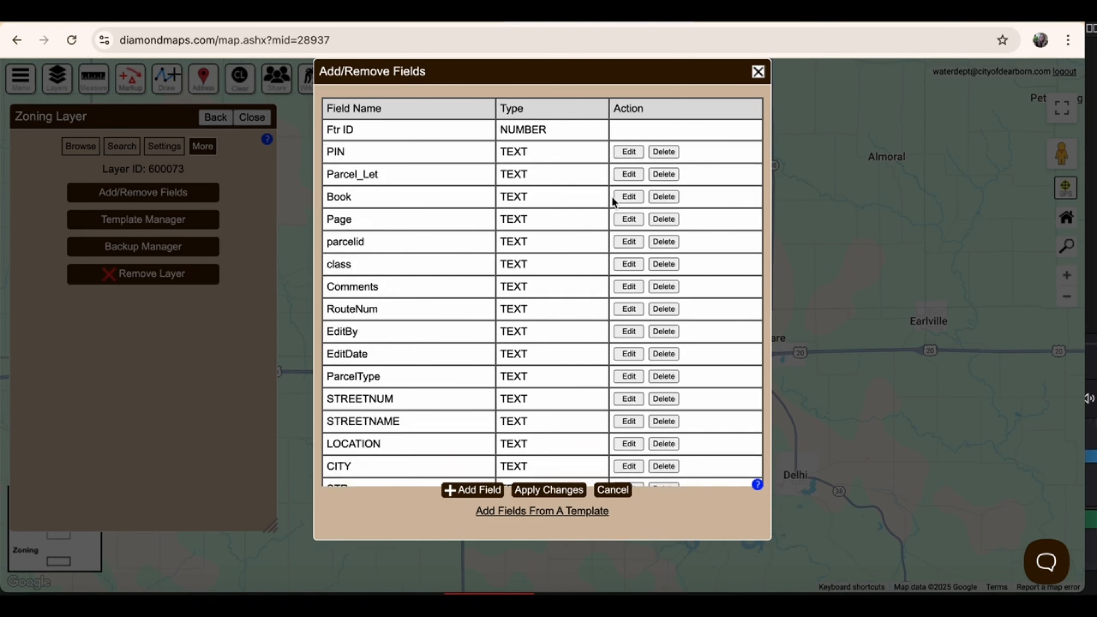
click(663, 152)
click(595, 206)
Move the Zone field to the top of the field list and apply the field changes.
scroll(605, 196, down, 10)
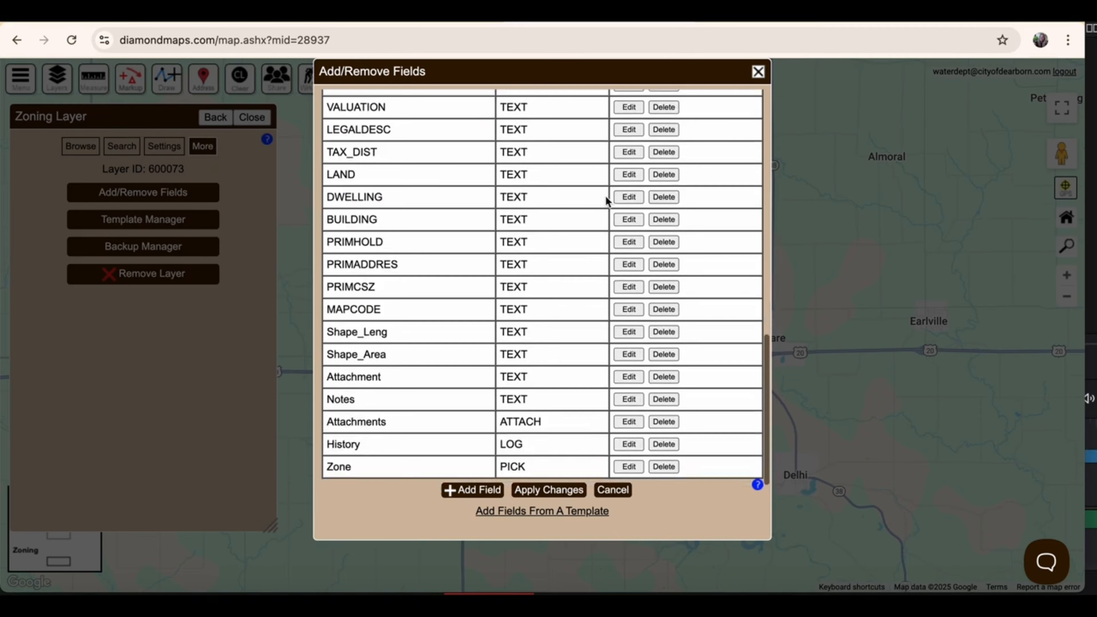
drag(473, 459, 406, 123)
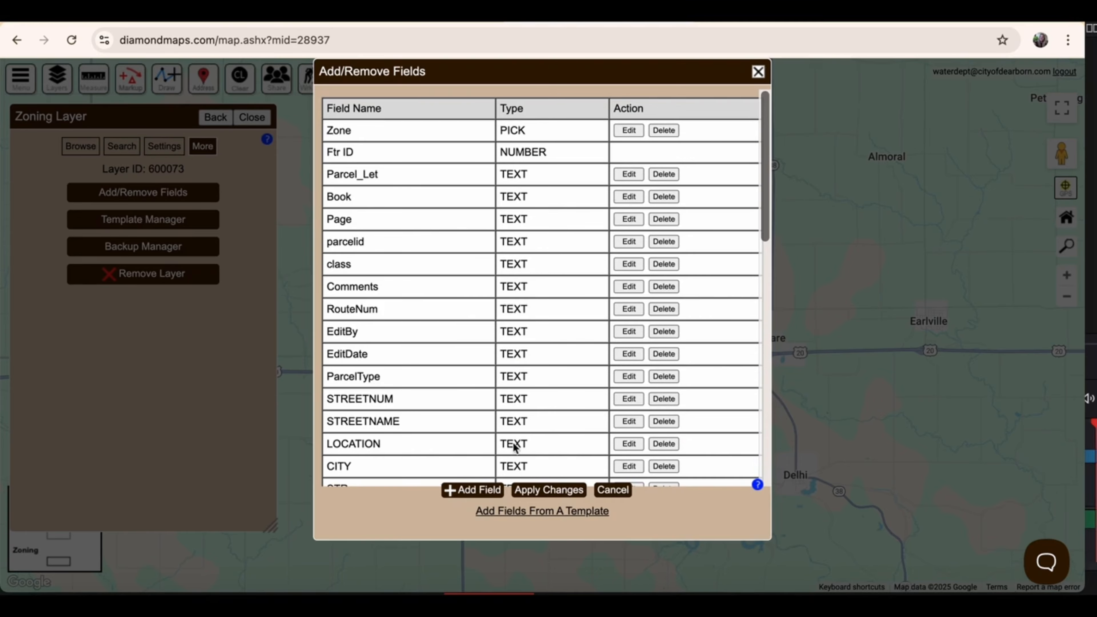
click(537, 489)
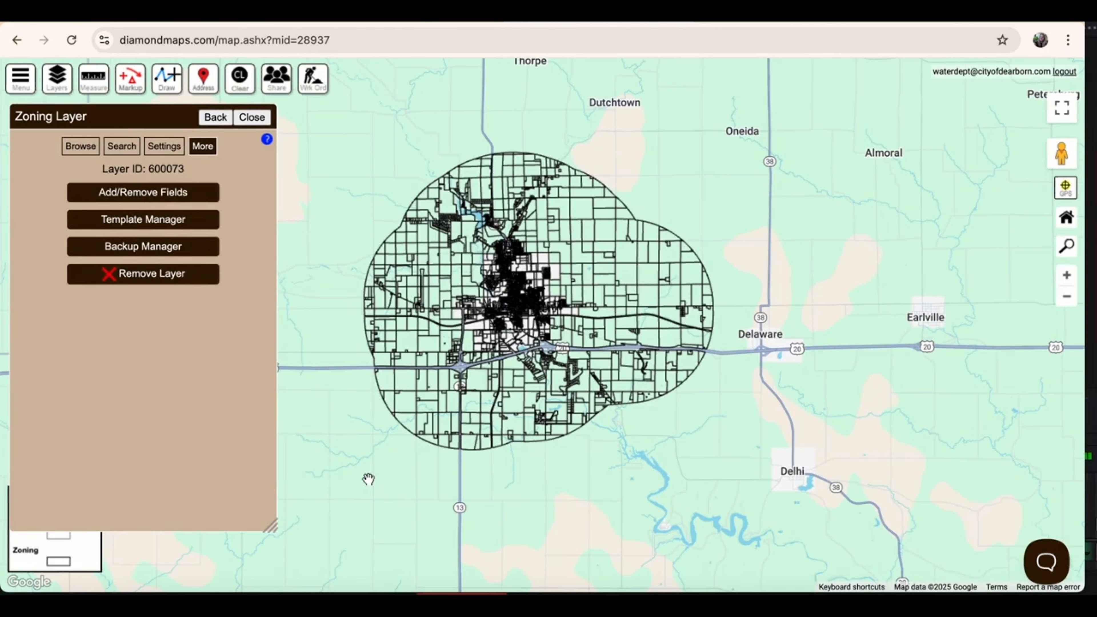
Classify the Zoning layer's fill color by the Zone field using unique values.
click(161, 147)
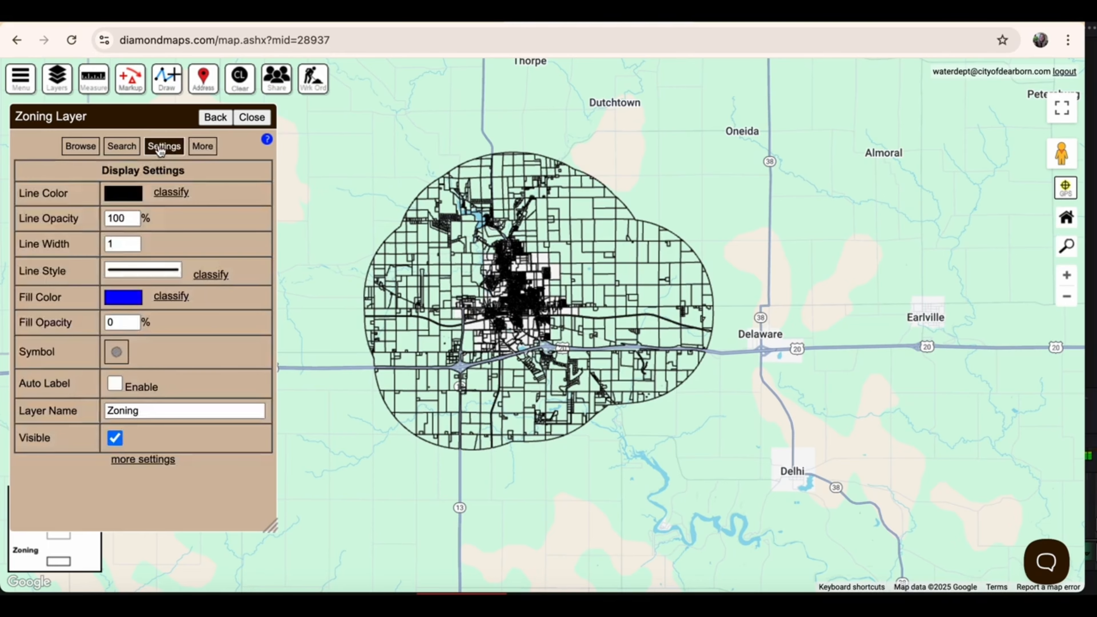
click(187, 296)
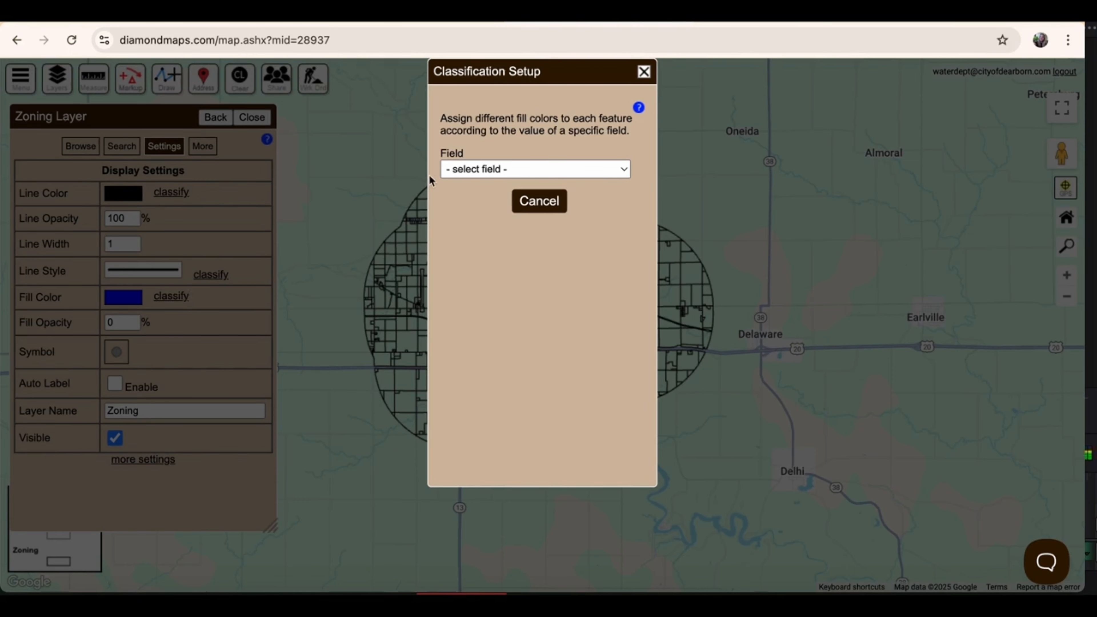
click(457, 170)
click(461, 181)
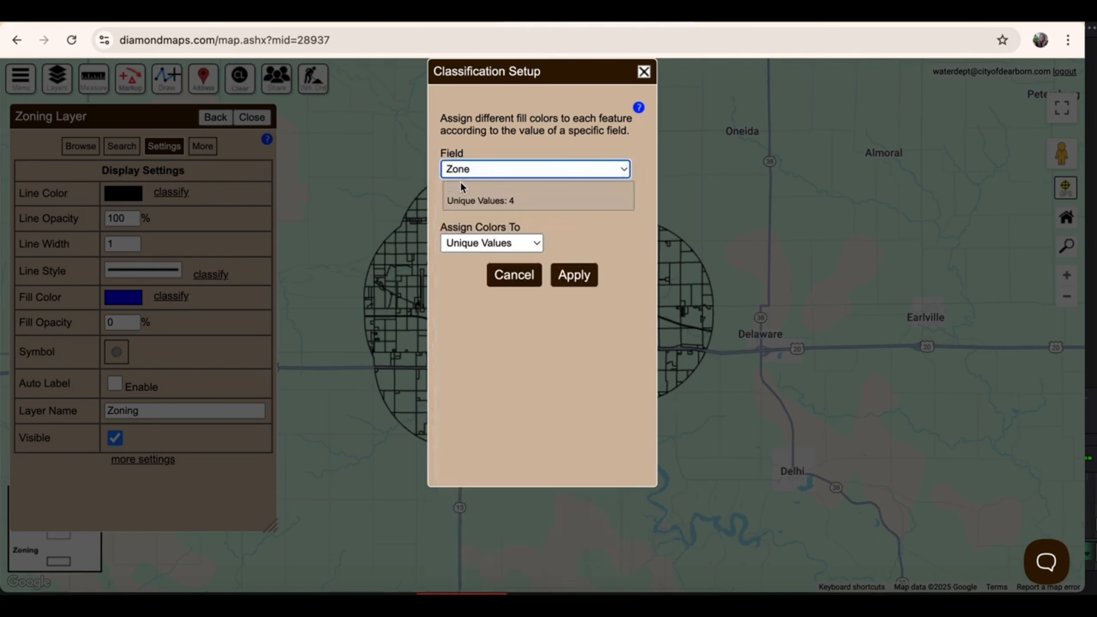
click(564, 272)
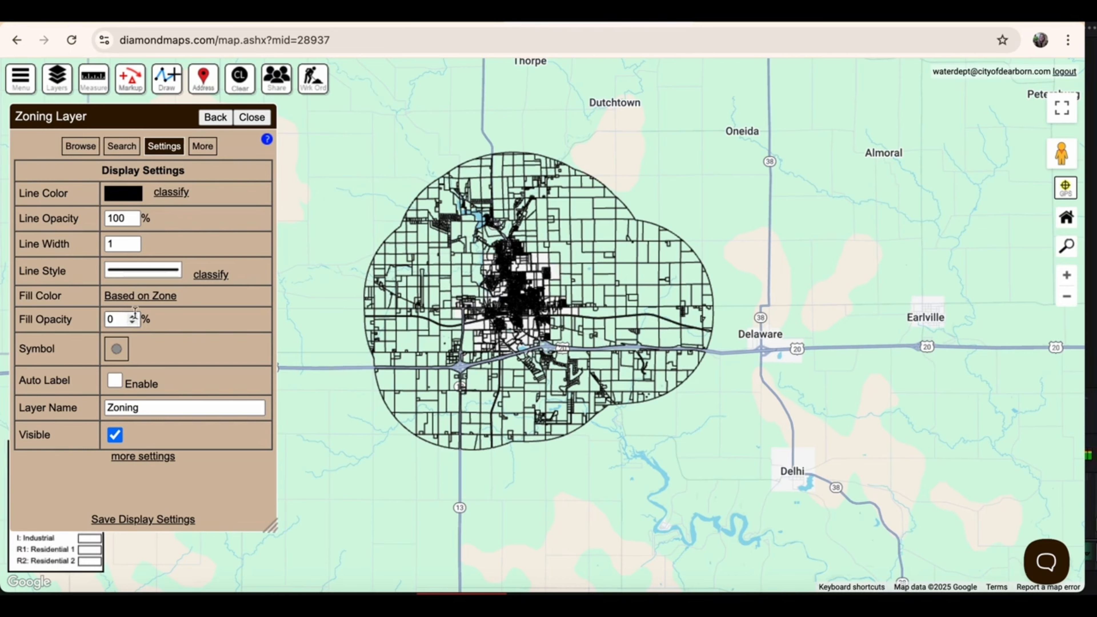
Set the Zoning layer's fill opacity to 70%.
click(124, 319)
drag(112, 319, 105, 319)
text(70)
click(185, 322)
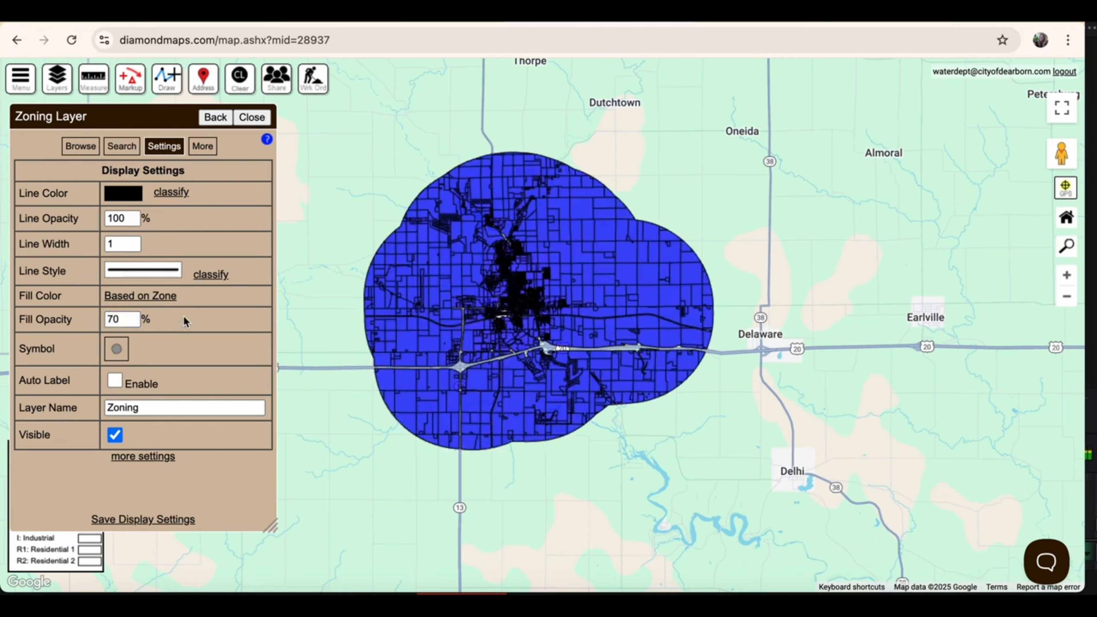
Assign zone fill colors: blue for Business, purple for Industrial, yellow for Residential 1, olive for Residential 2.
click(154, 297)
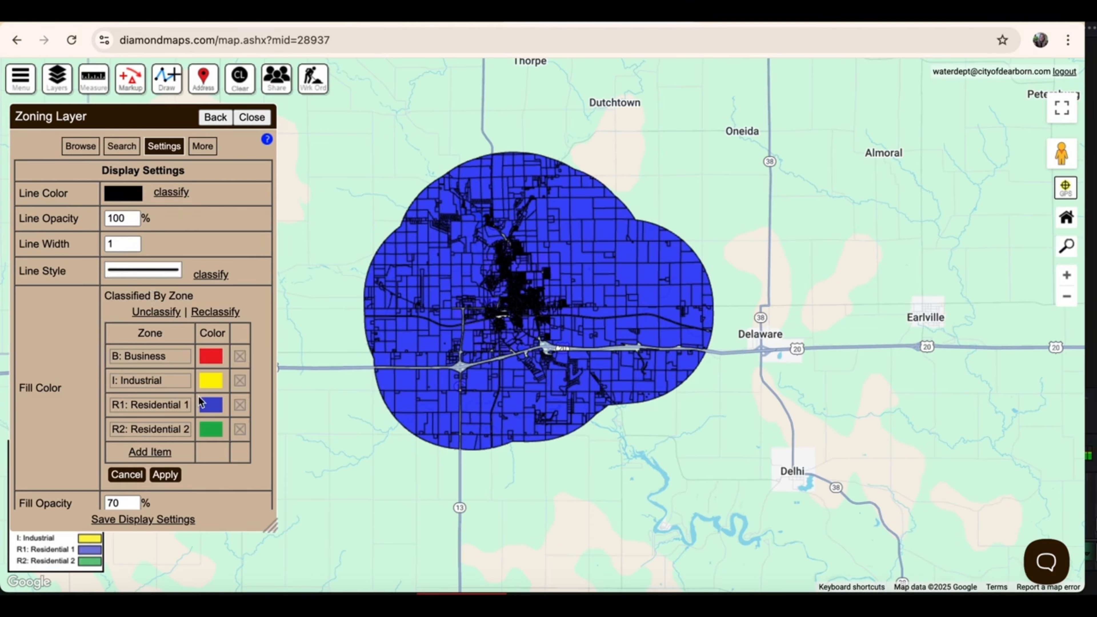
click(212, 357)
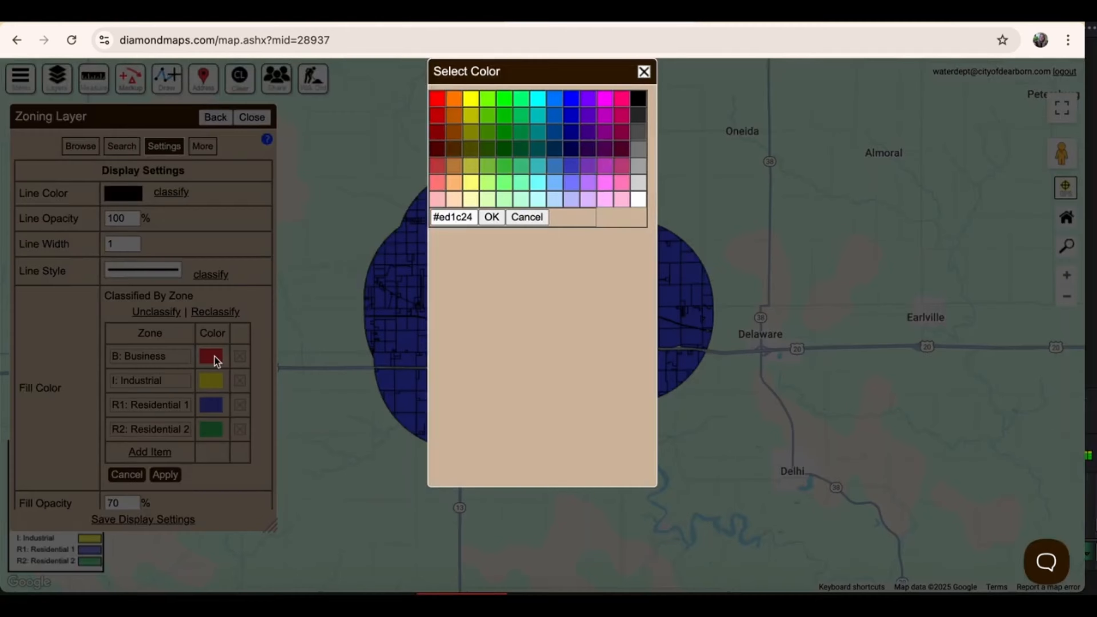
click(555, 96)
click(220, 377)
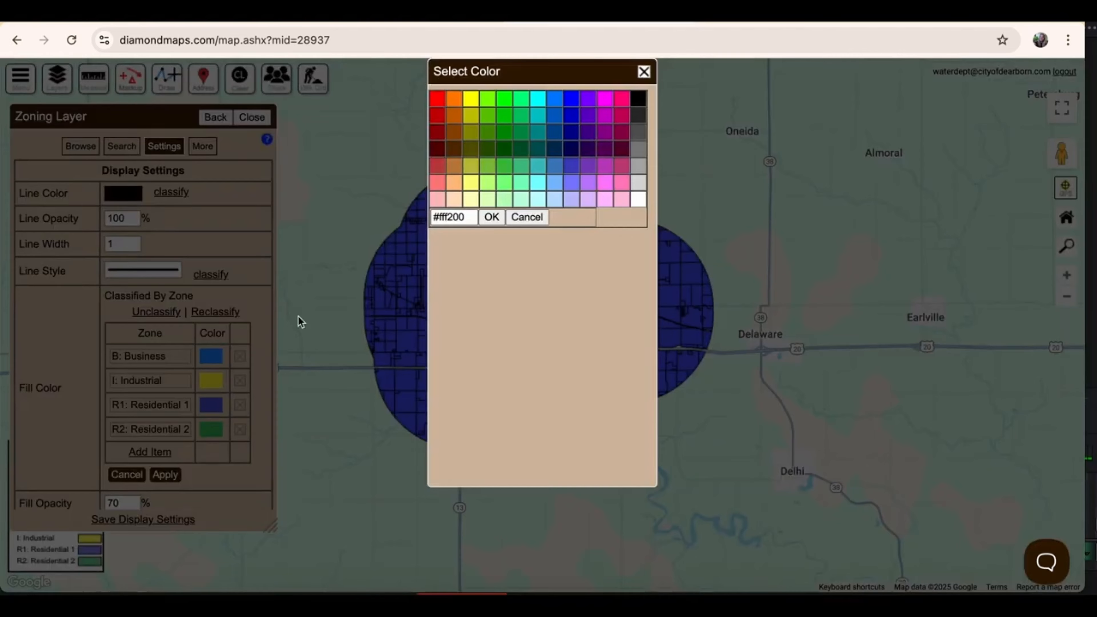
click(584, 104)
click(218, 406)
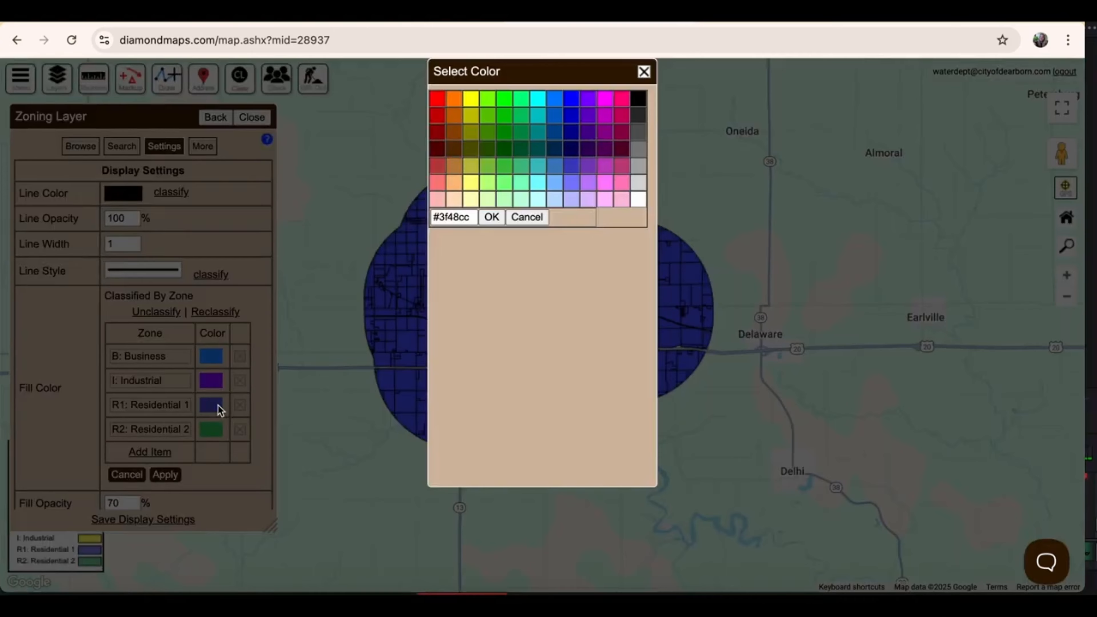
click(479, 102)
click(225, 427)
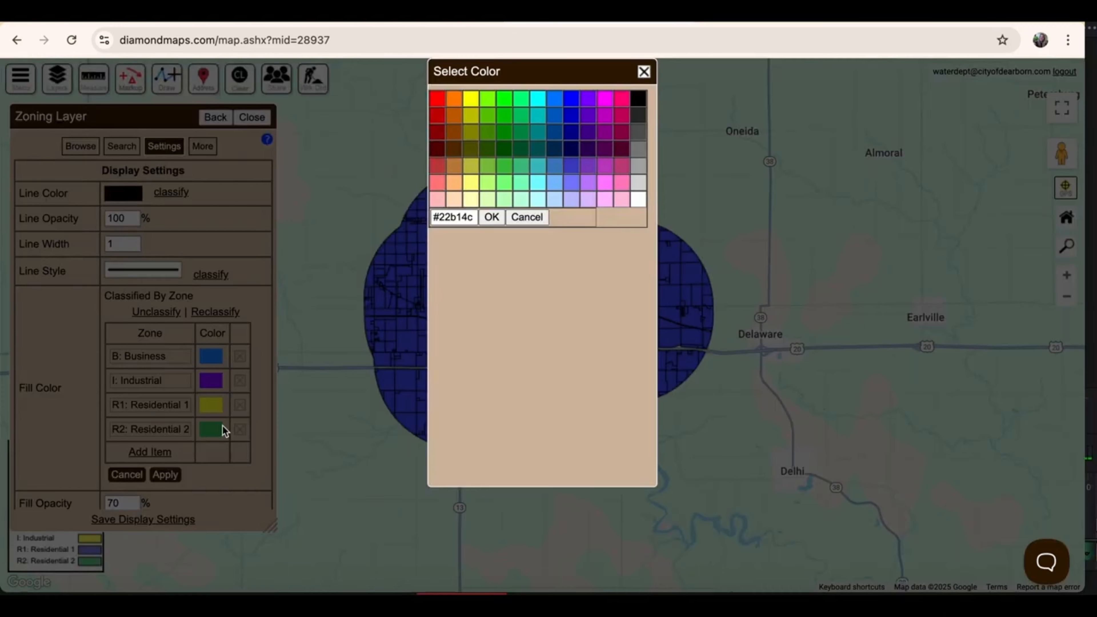
click(472, 166)
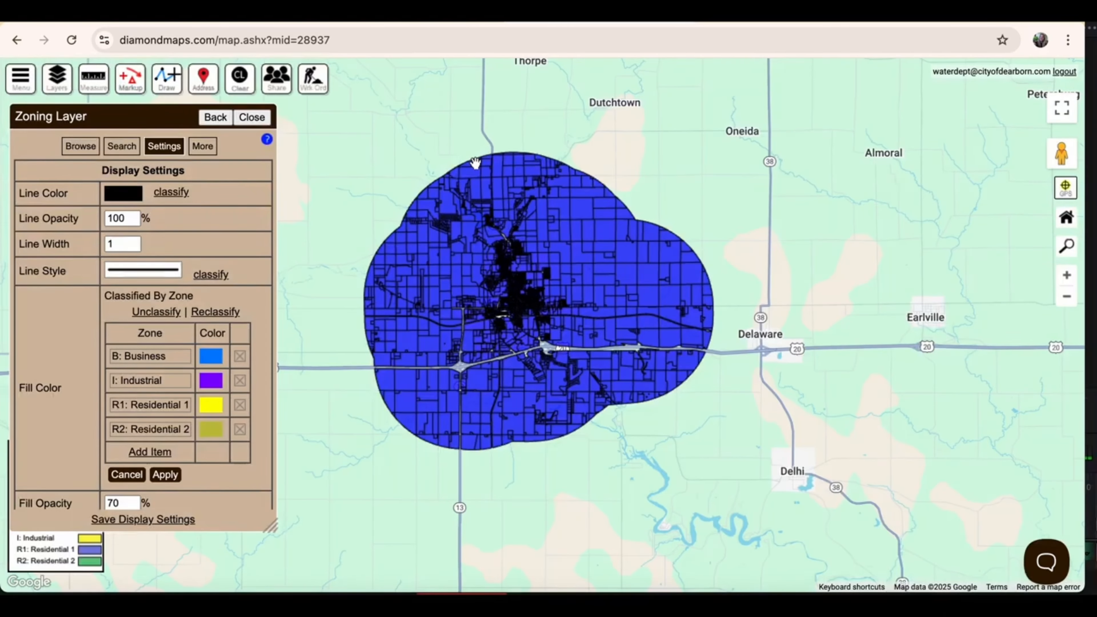
Add a classification item for blank zones and color it light gray.
click(154, 450)
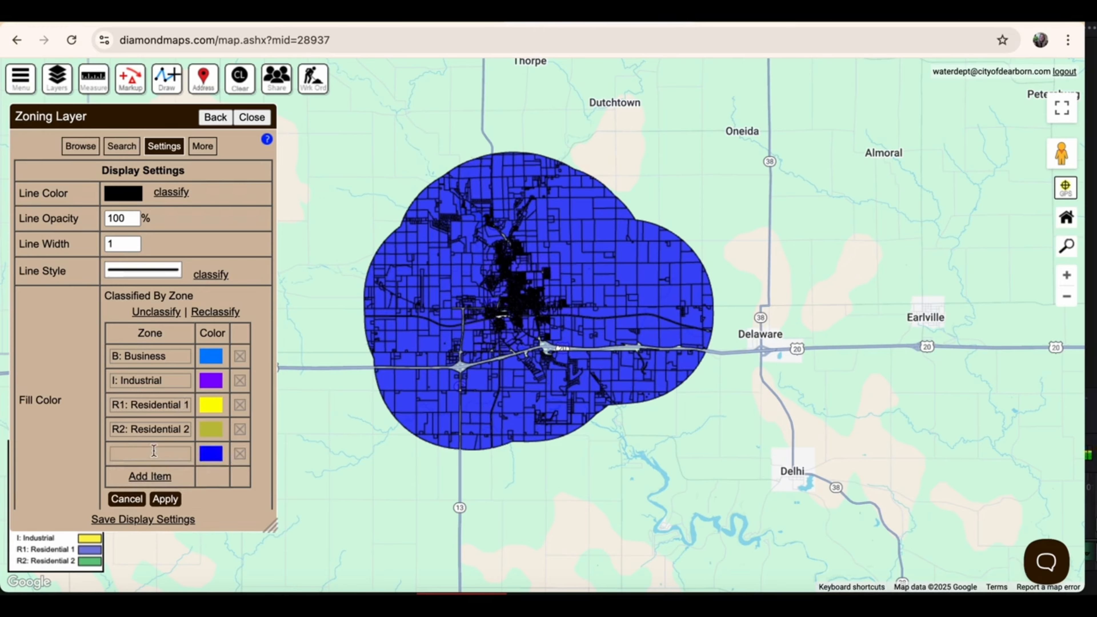
click(211, 453)
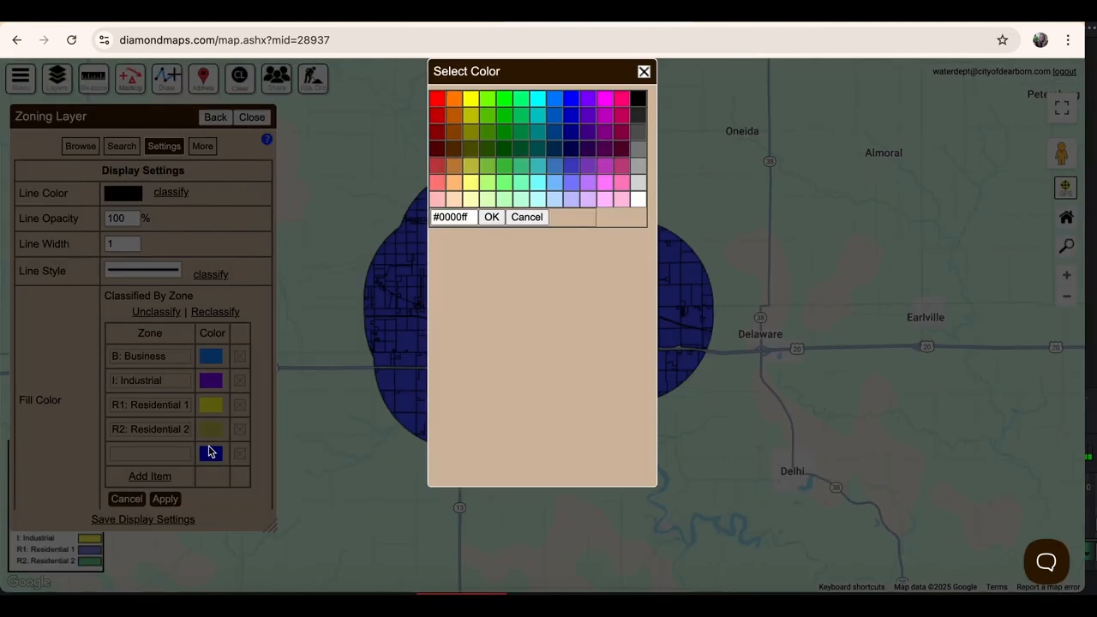
click(639, 181)
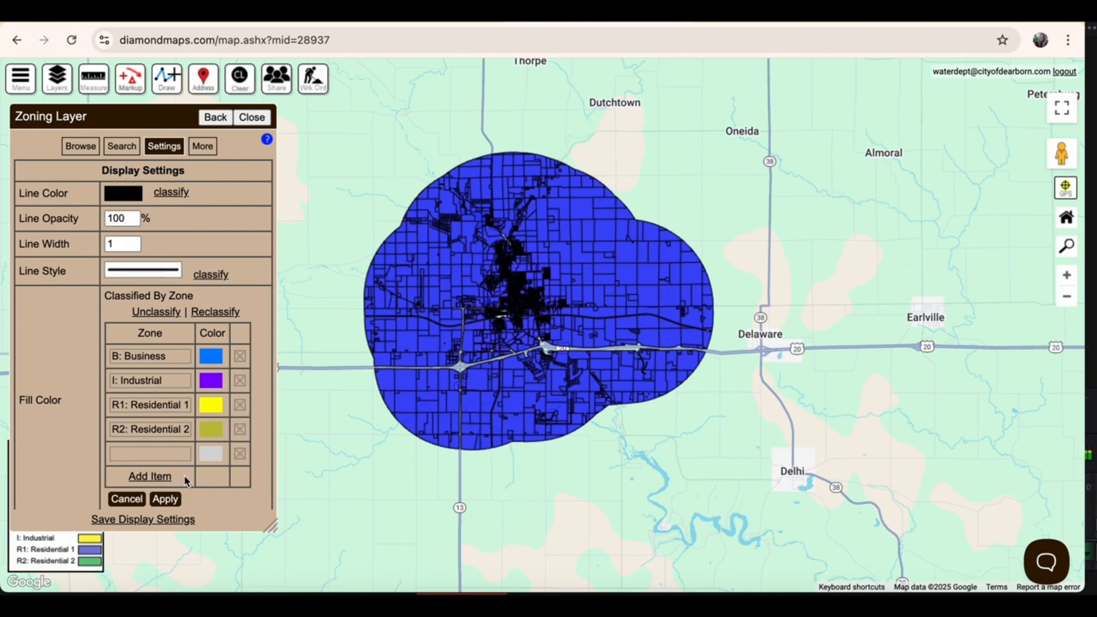
Apply the zone classification and save the Zoning layer's display settings.
scroll(182, 479, down, 1)
click(166, 482)
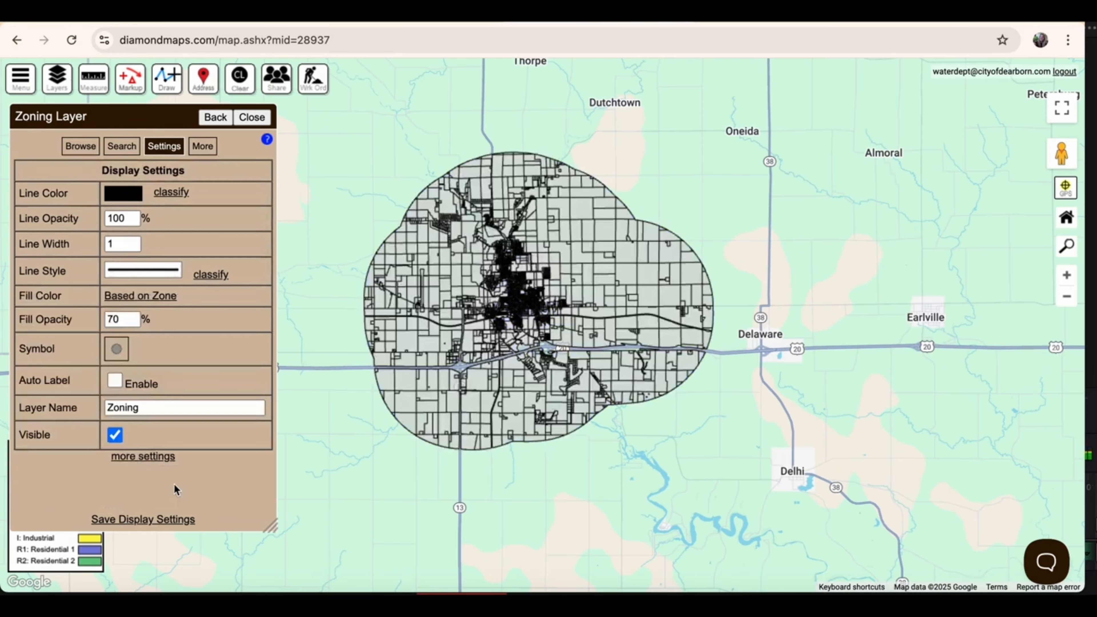
click(156, 522)
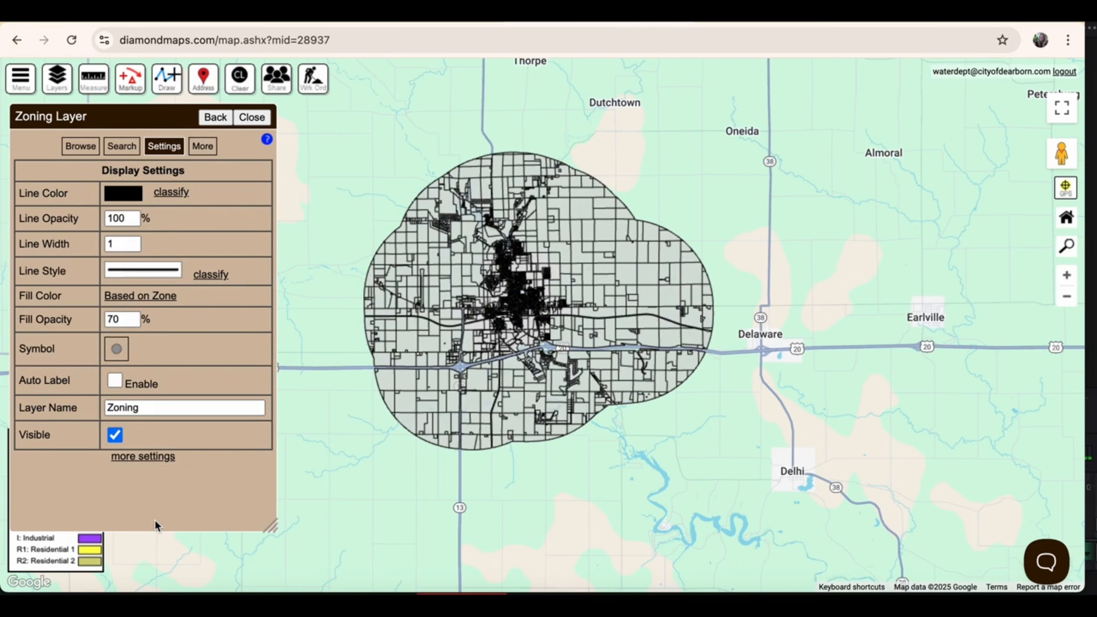
Turn off the Parcels layer in the layer list and save the layer display settings.
click(257, 118)
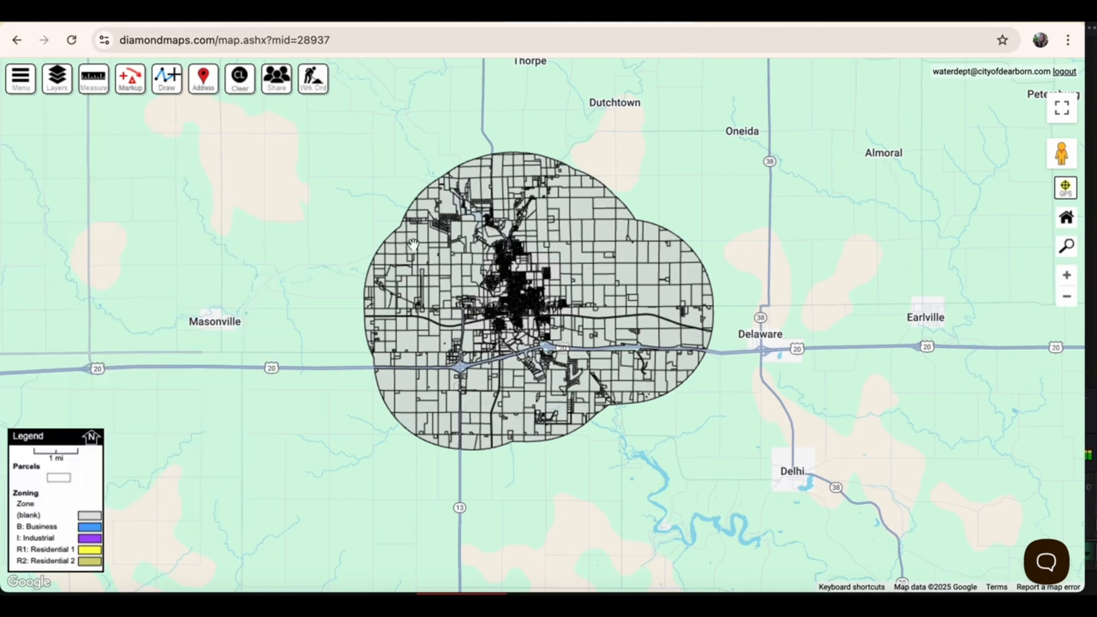
scroll(481, 276, up, 3)
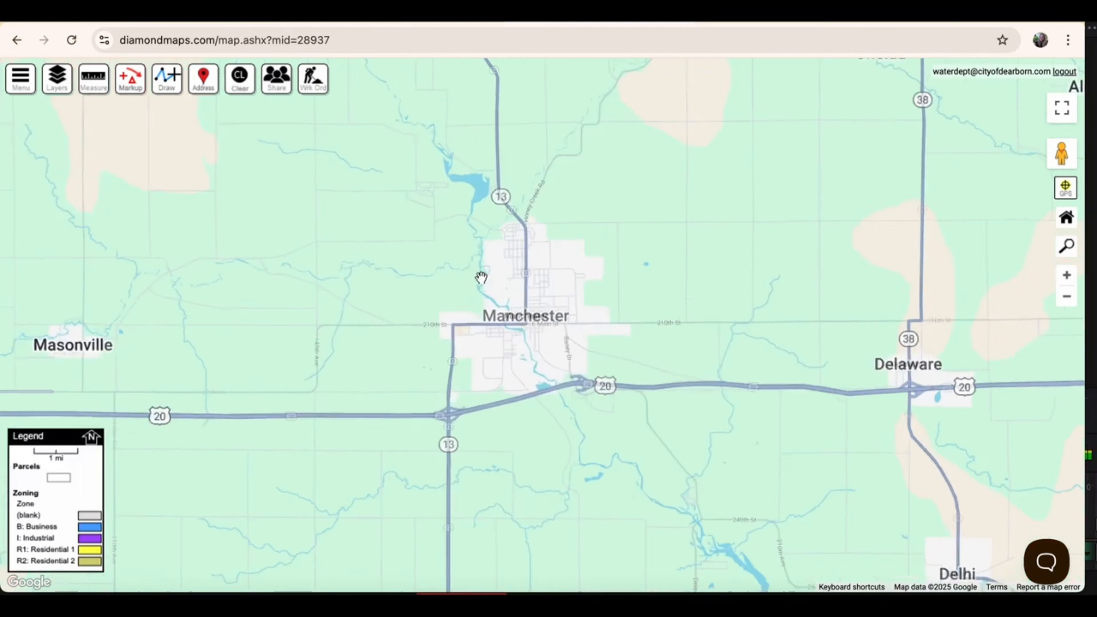
scroll(470, 303, up, 3)
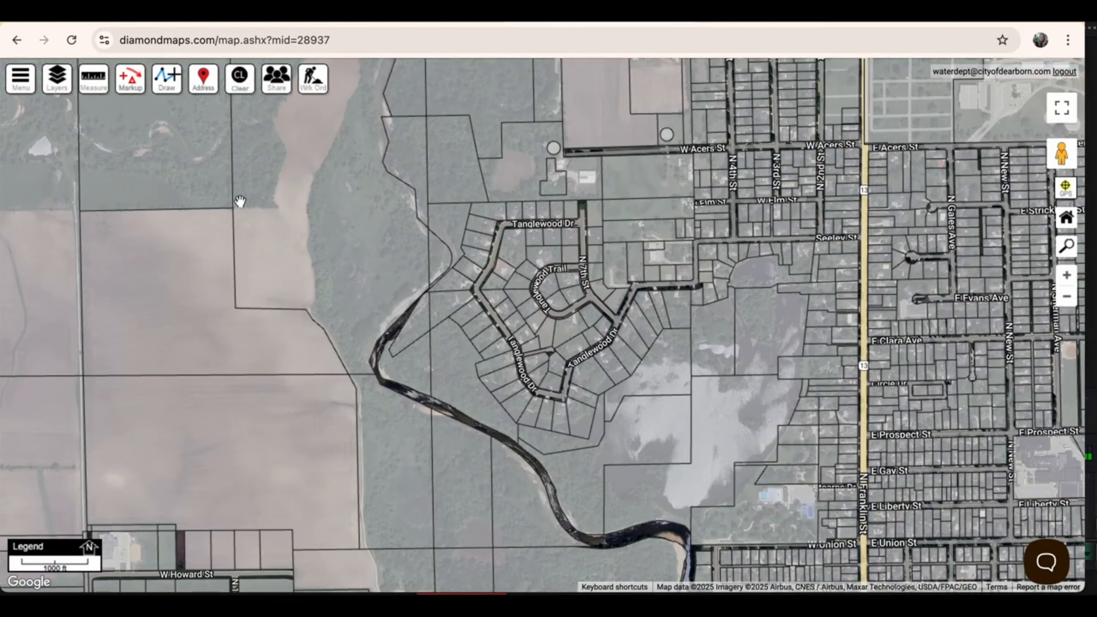
click(55, 86)
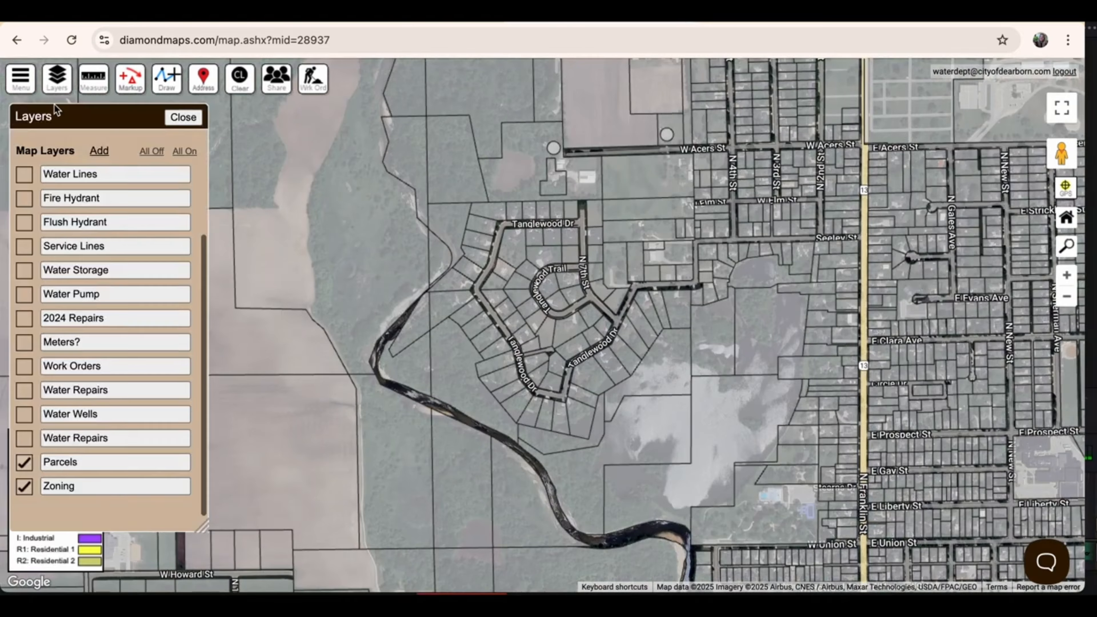
click(25, 461)
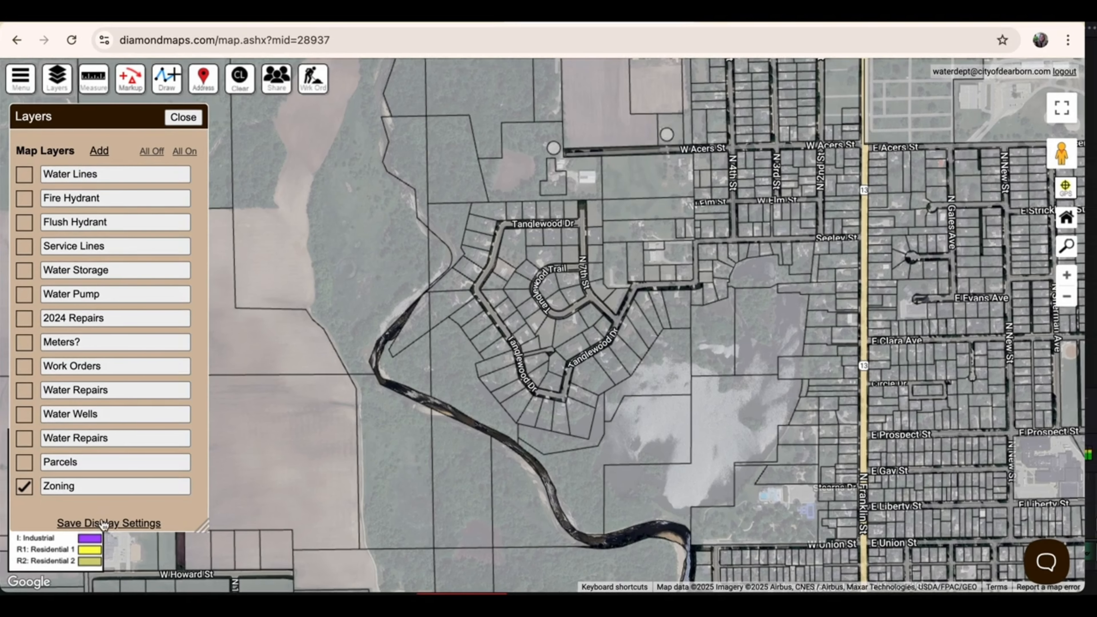
click(102, 522)
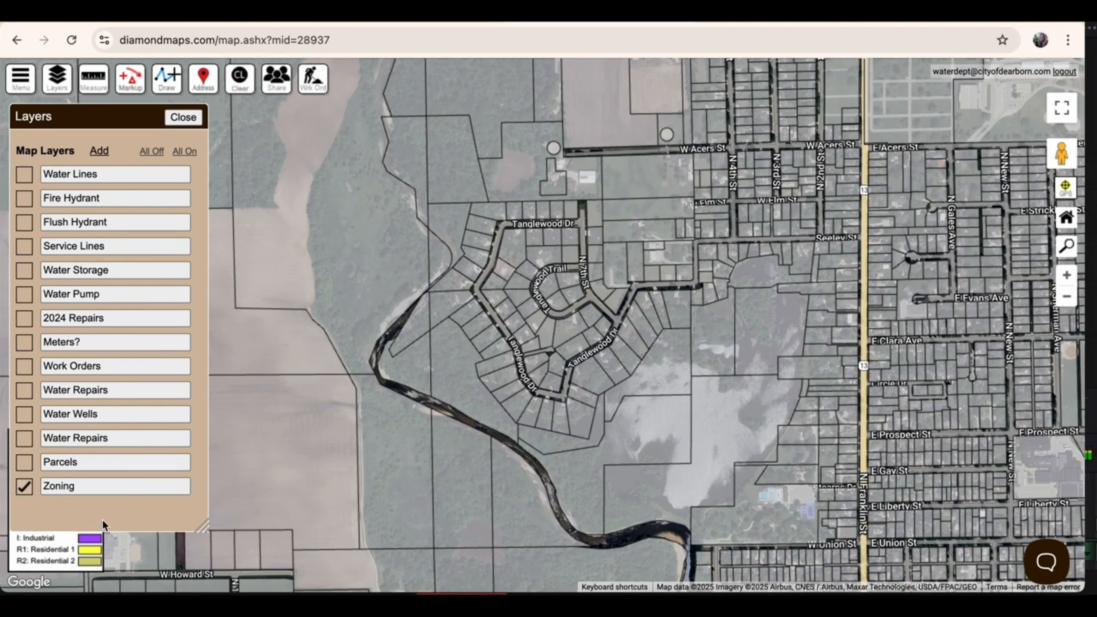
Set a single parcel's Zone to R1: Residential 1 on the Zoning layer and apply the edit.
click(468, 312)
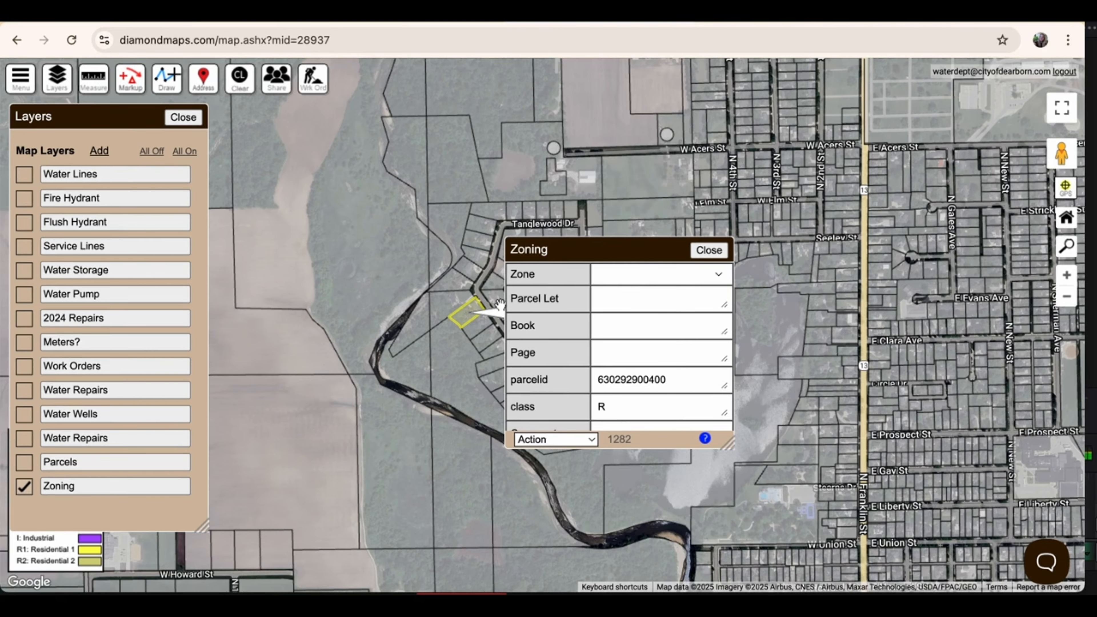
click(618, 272)
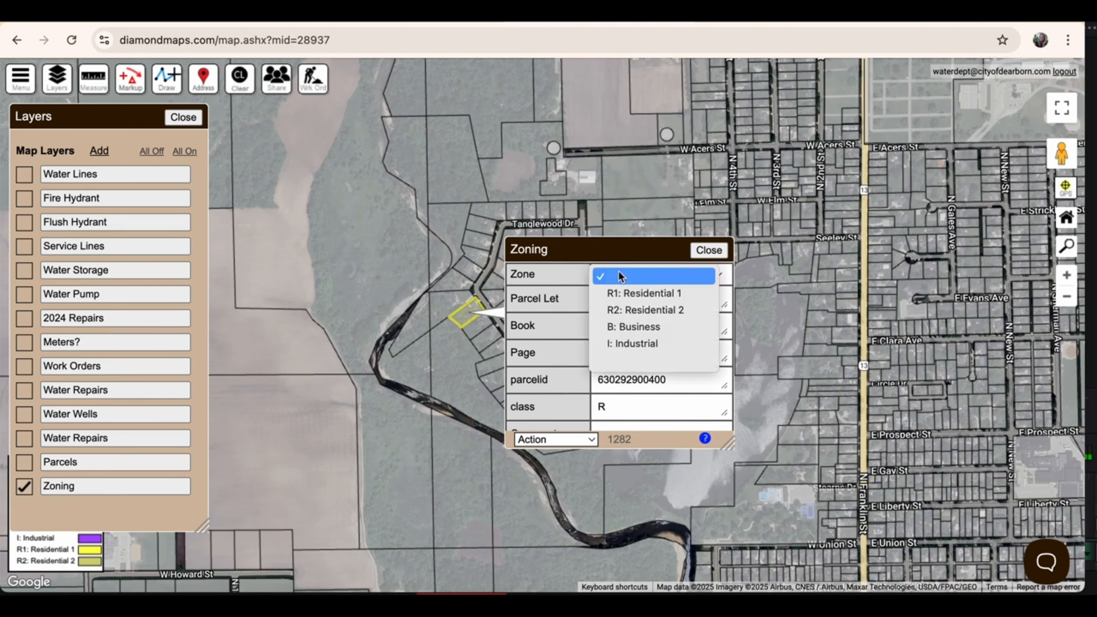
click(623, 293)
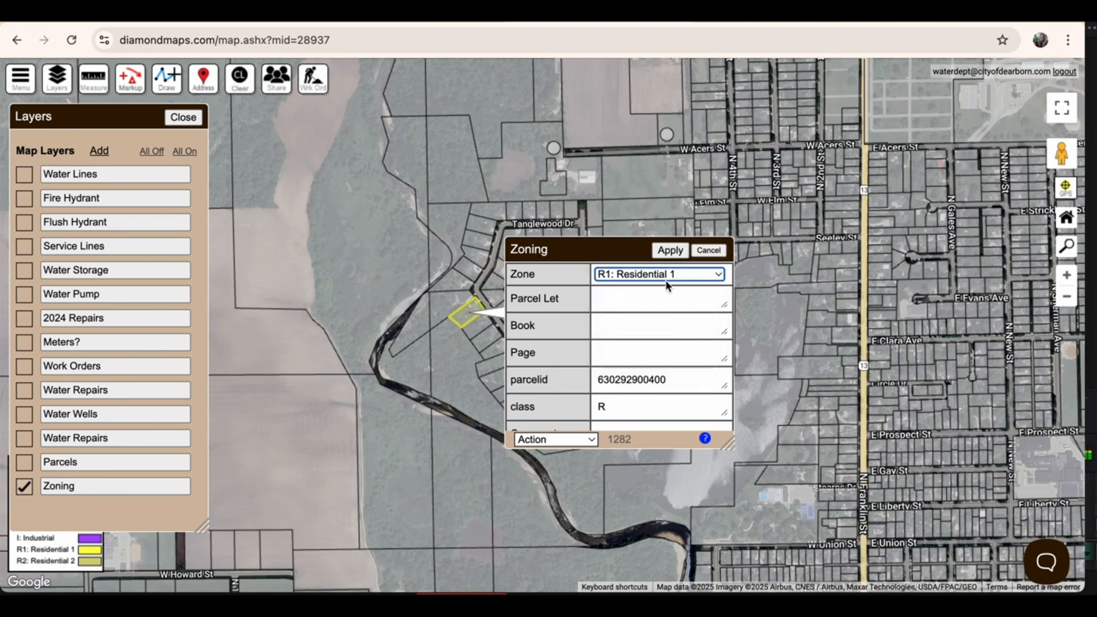
click(674, 250)
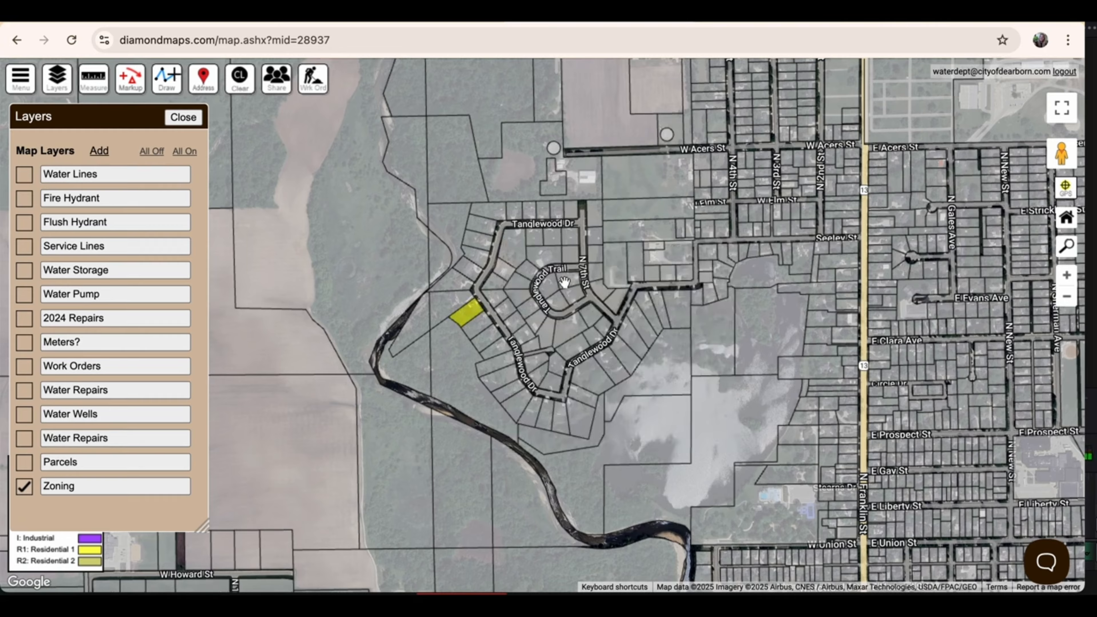
Using Select and Modify on the Zoning layer, pick parcels one by one along the southwest side of Tanglewood Dr.
click(22, 83)
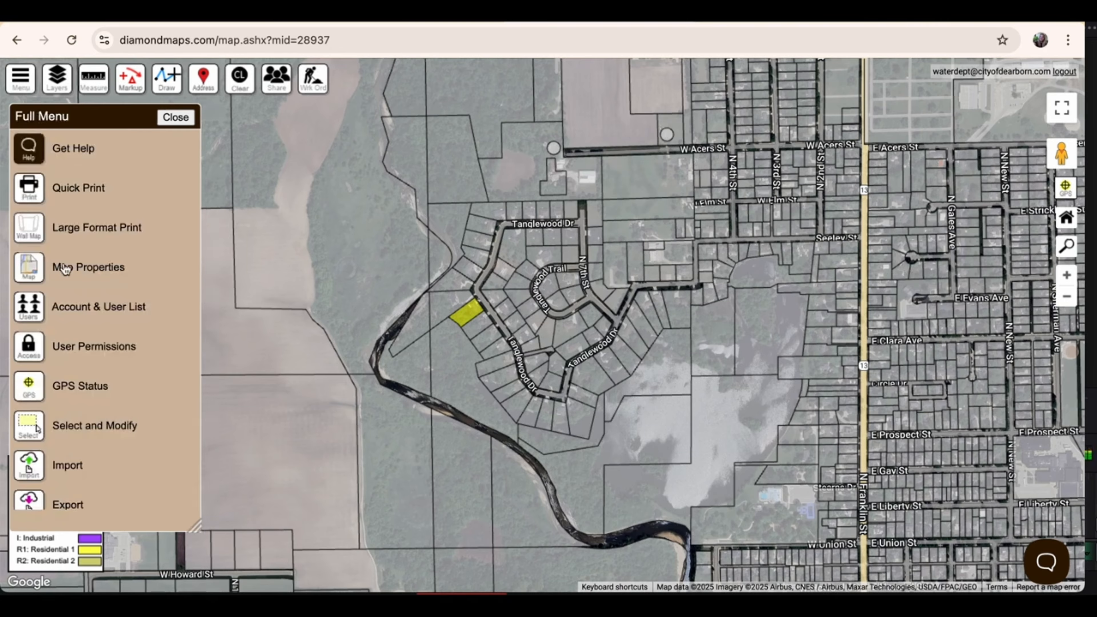
click(76, 434)
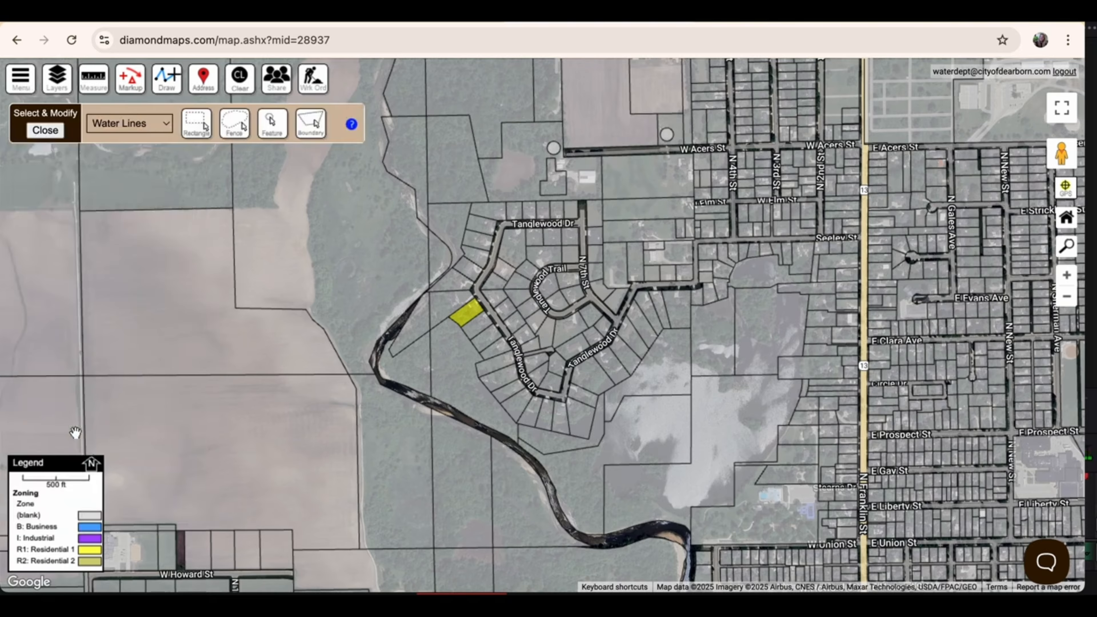
click(148, 125)
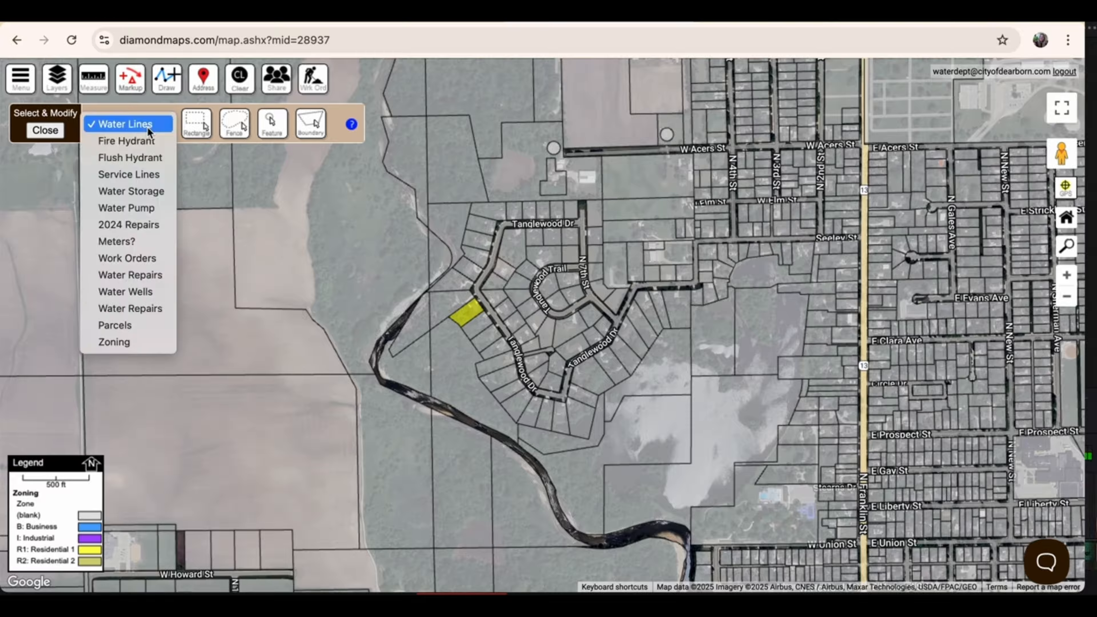
click(136, 342)
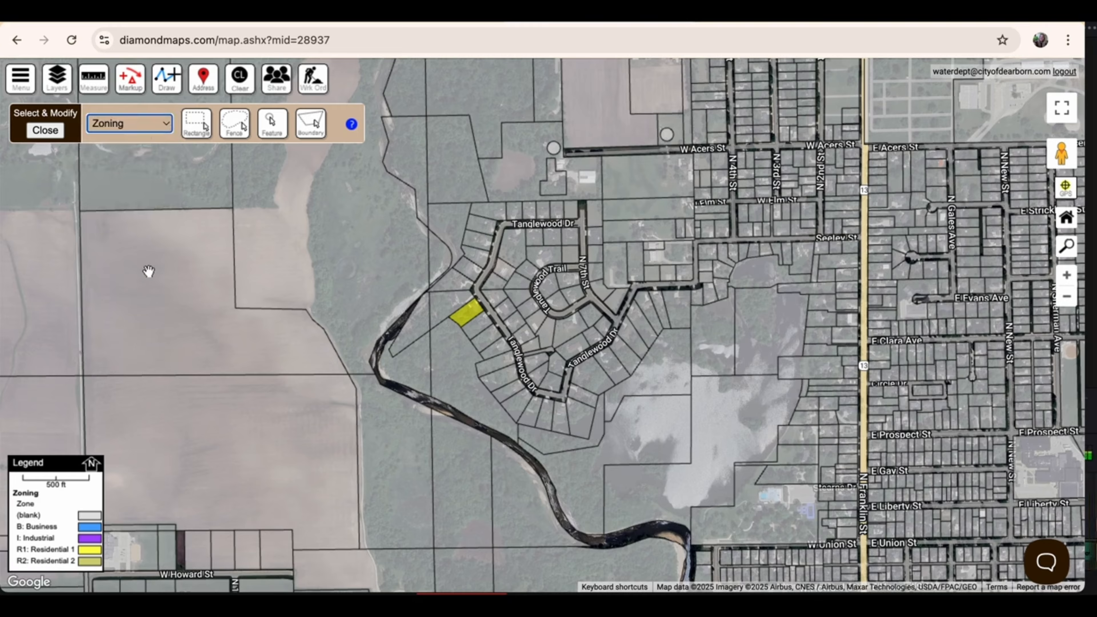
click(272, 125)
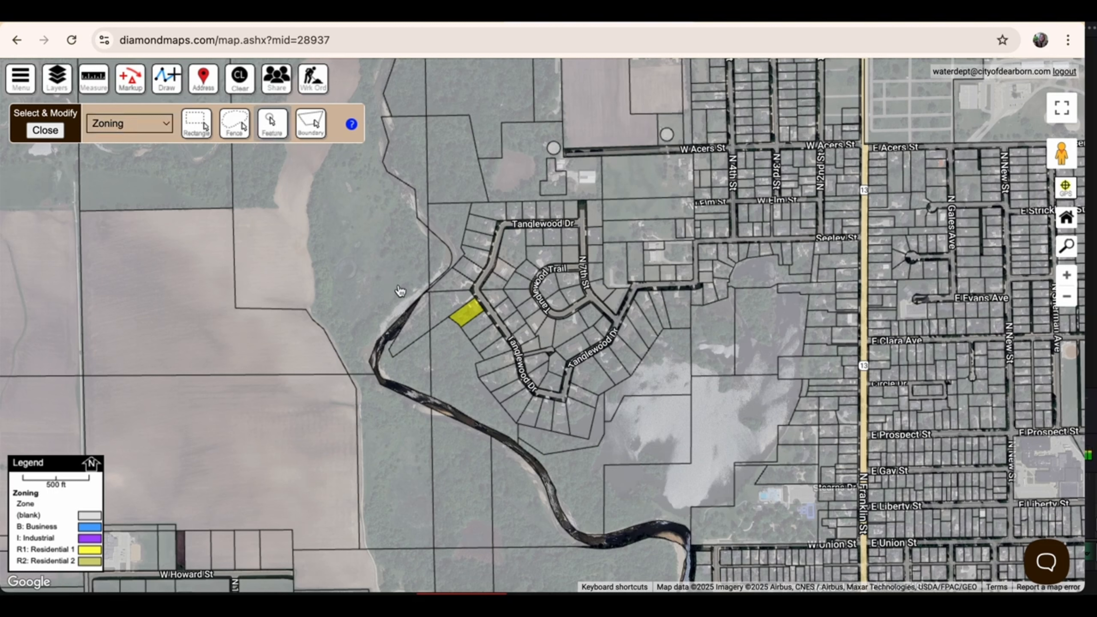
click(480, 330)
click(490, 344)
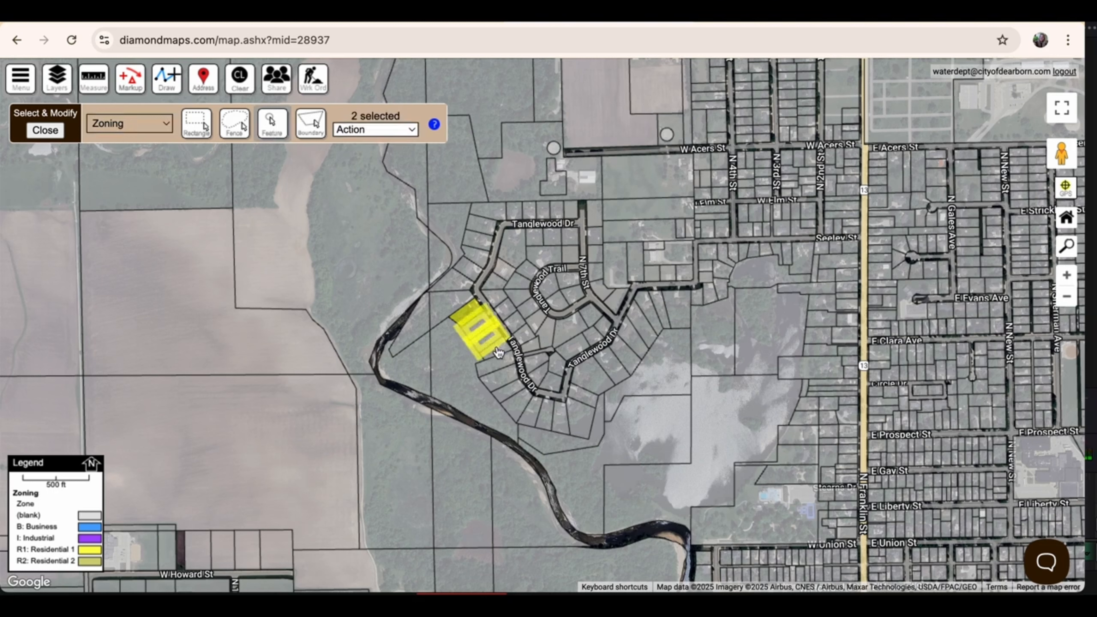
click(494, 352)
click(497, 367)
click(500, 381)
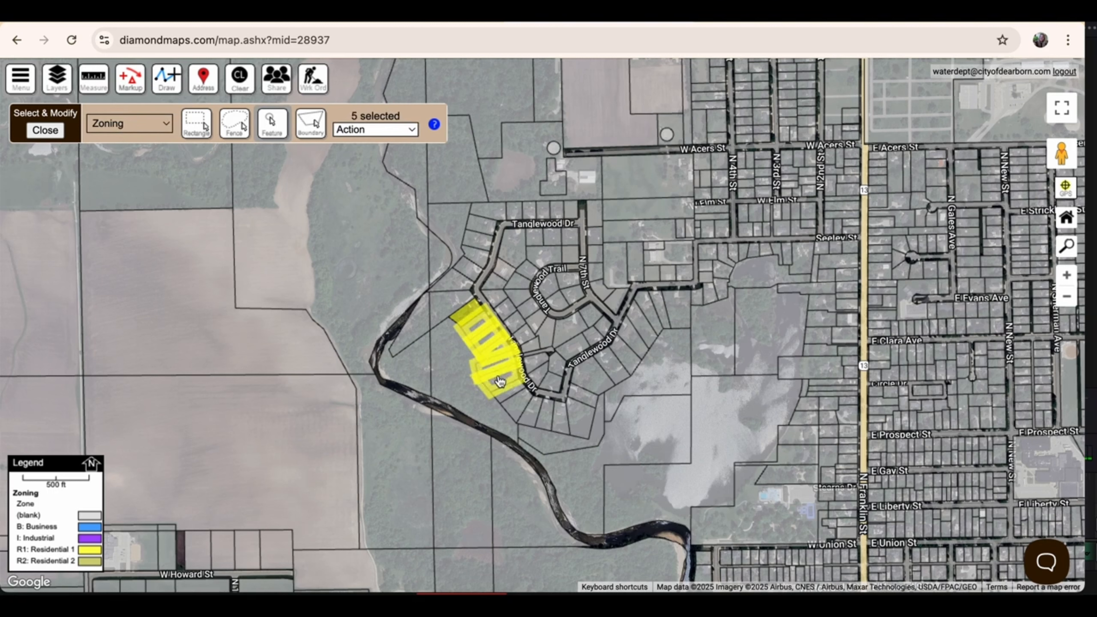
click(511, 391)
click(525, 402)
click(541, 413)
click(553, 415)
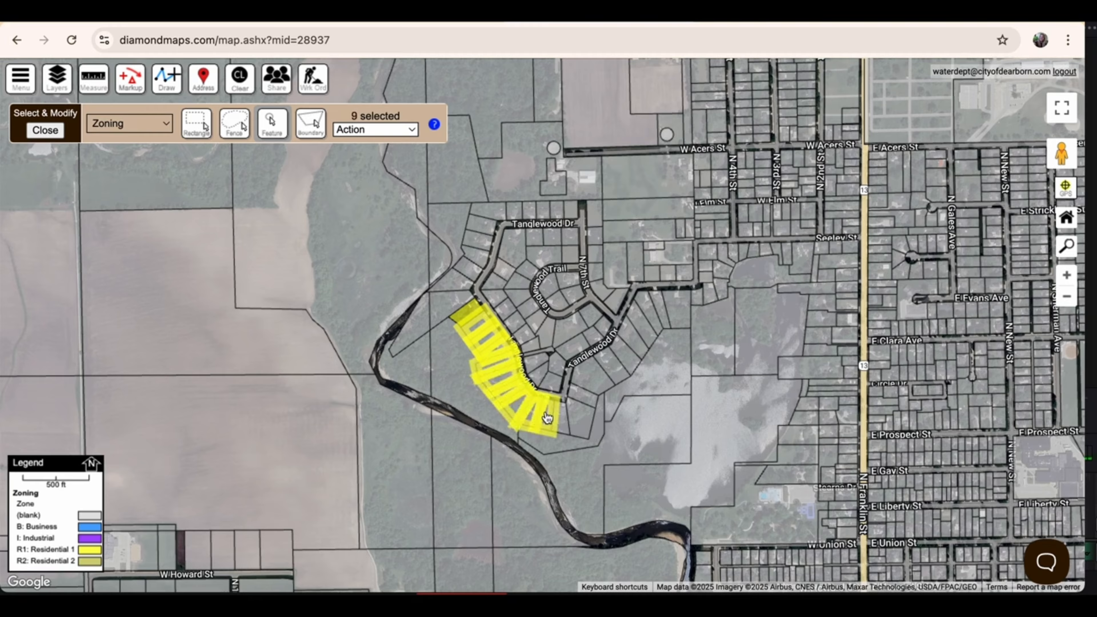
click(565, 417)
click(579, 418)
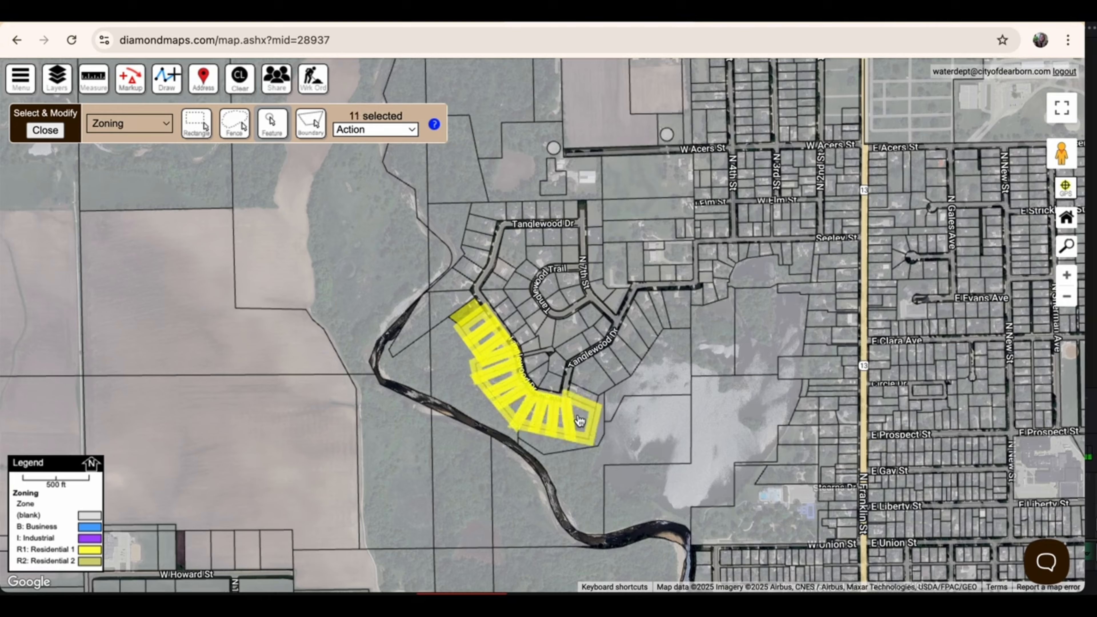
click(584, 393)
click(589, 382)
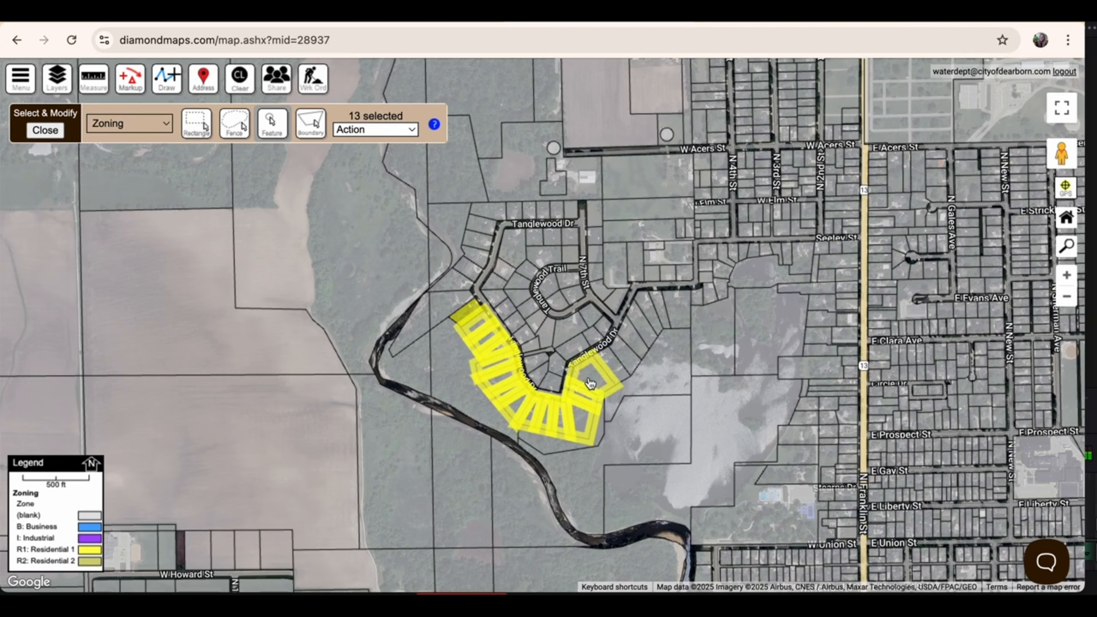
Add the remaining Tanglewood subdivision parcels to the selection with a rectangle and a fence.
click(193, 123)
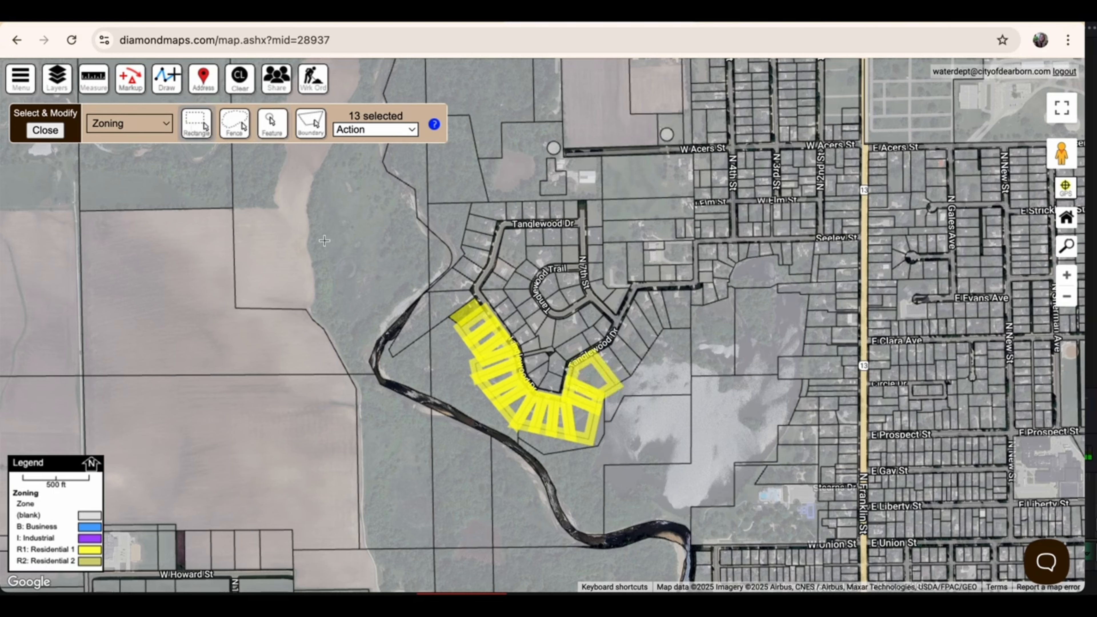
drag(481, 223, 562, 274)
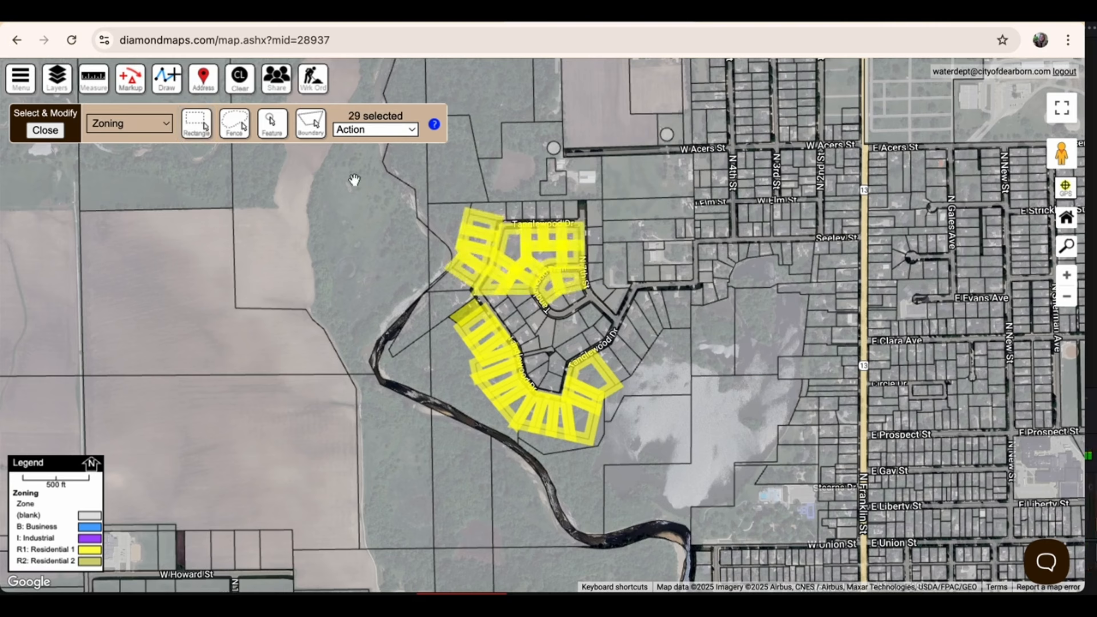
click(233, 127)
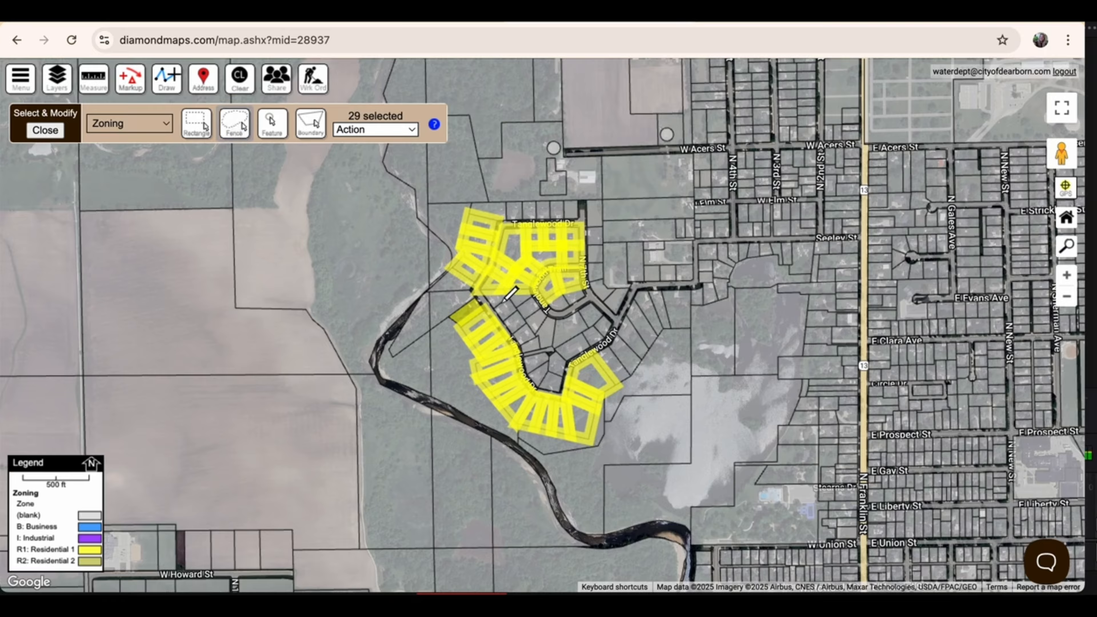
mouse_move(500, 302)
mouse_down()
mouse_move(522, 352)
mouse_move(593, 380)
mouse_move(618, 308)
mouse_move(591, 280)
mouse_up()
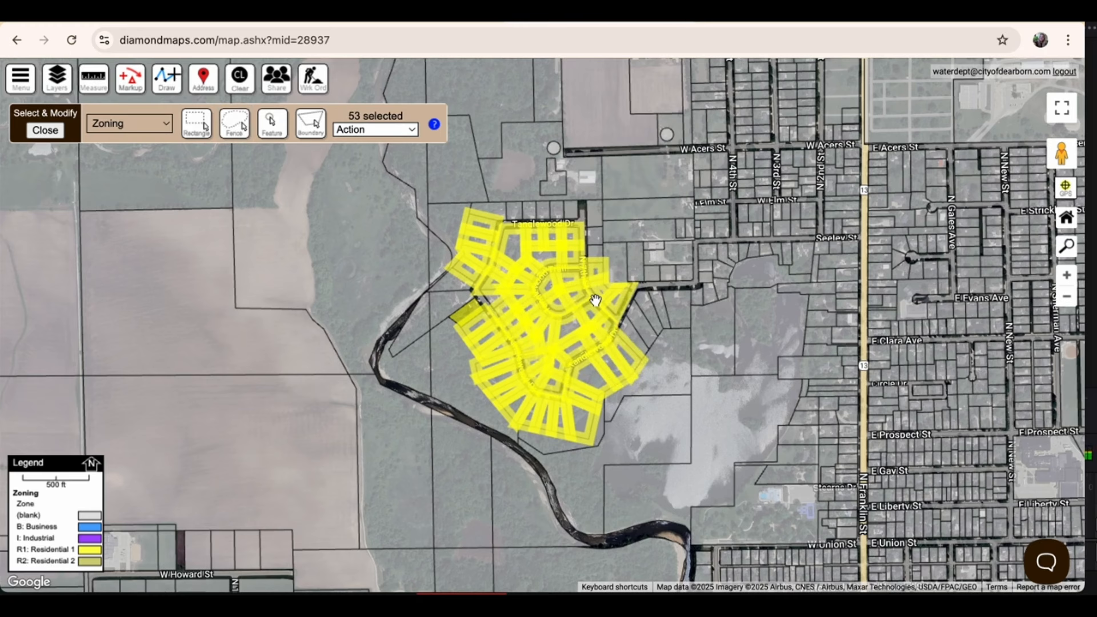
Set the Zone field of all selected parcels to R1: Residential 1, confirm, and clear the selection.
click(405, 129)
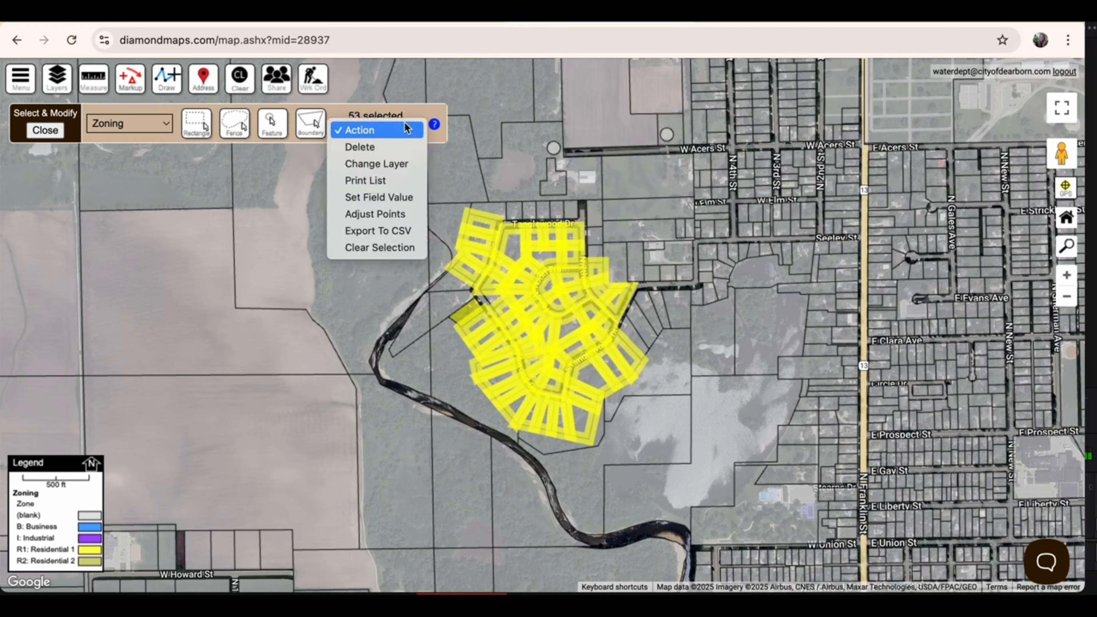
click(417, 191)
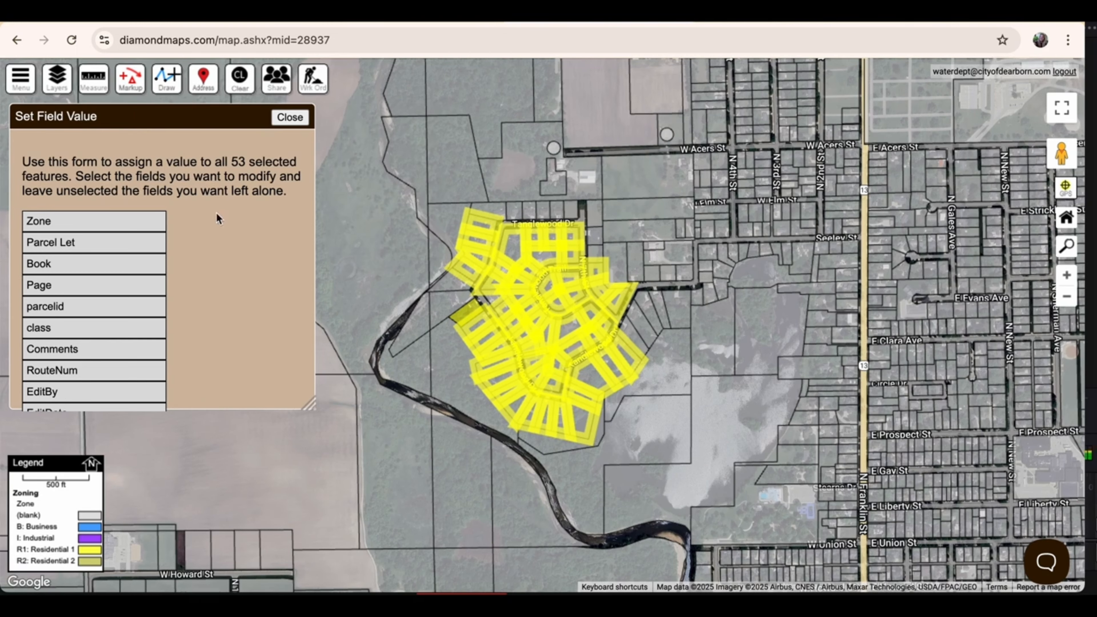
click(157, 223)
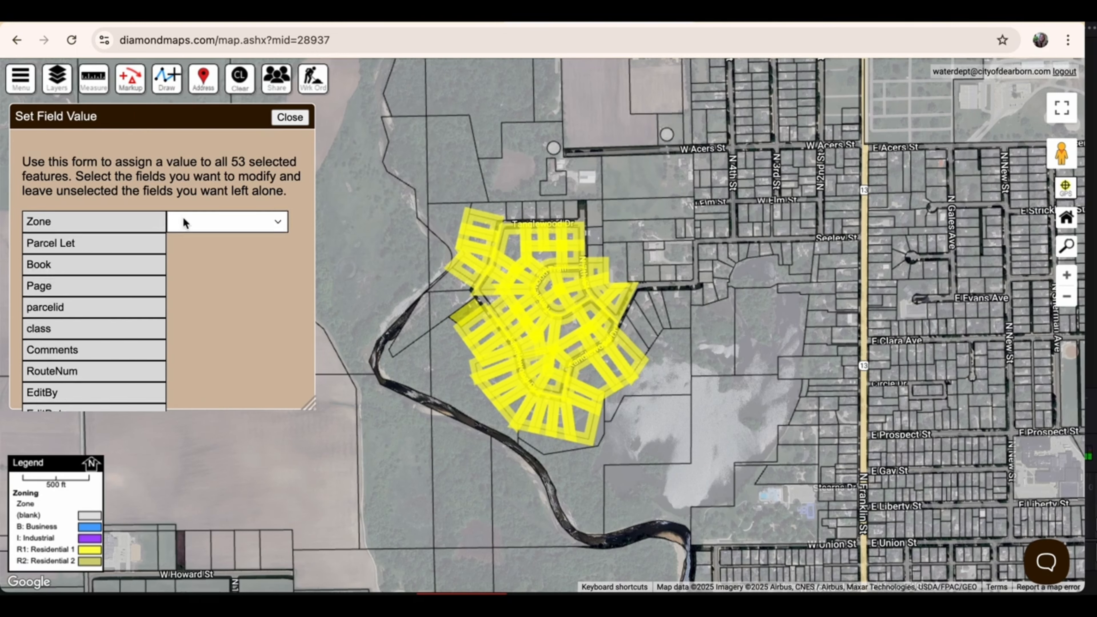
click(212, 222)
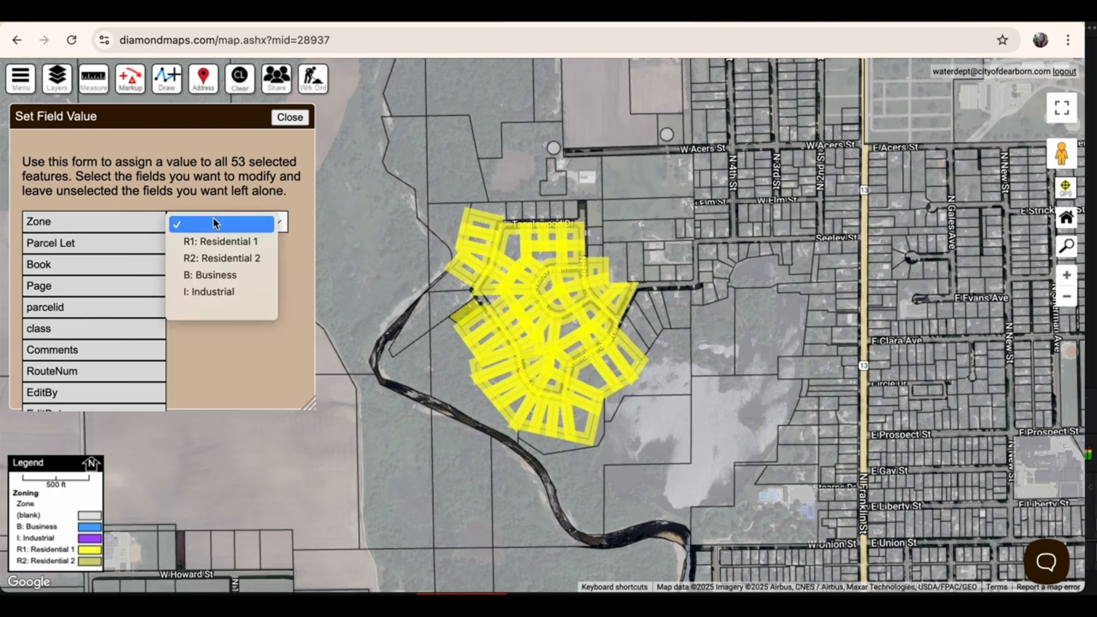
click(213, 241)
scroll(203, 341, down, 4)
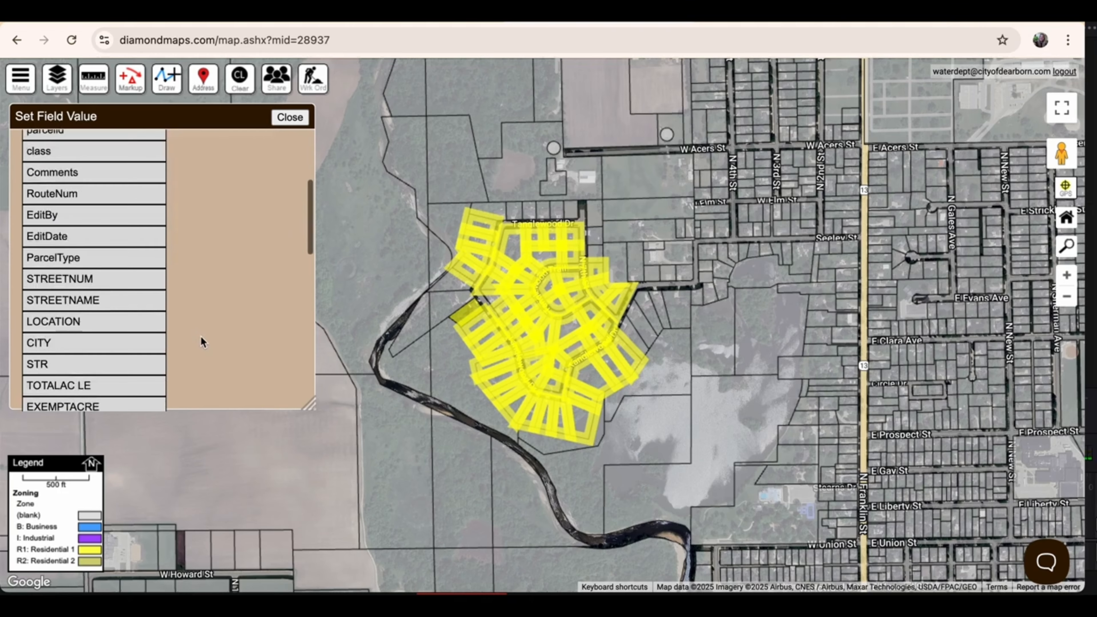
scroll(203, 342, down, 3)
click(172, 387)
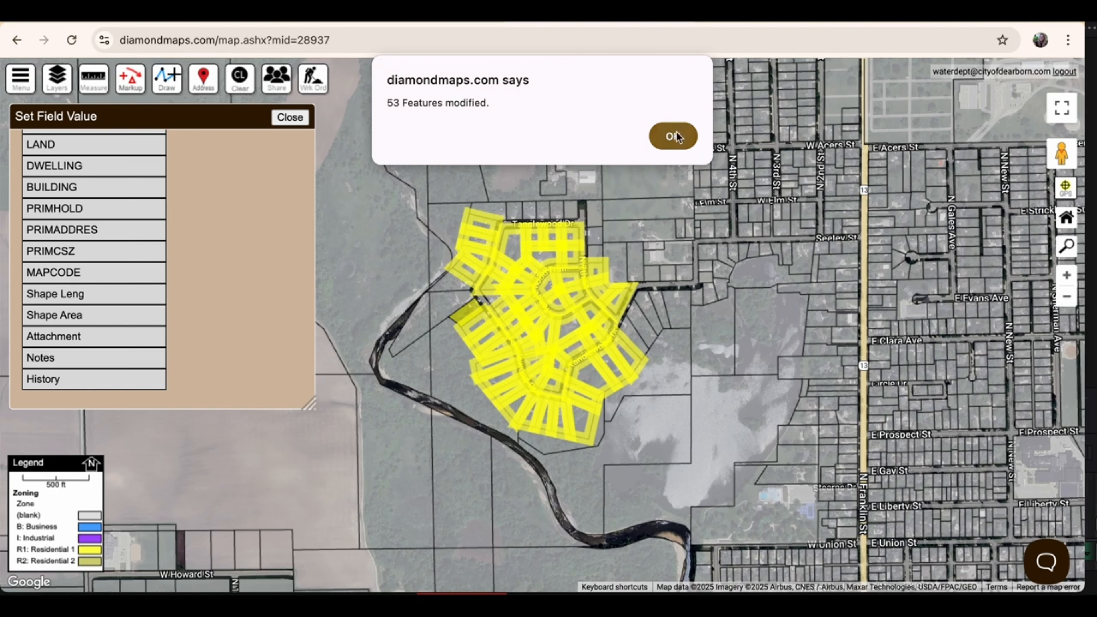
click(674, 136)
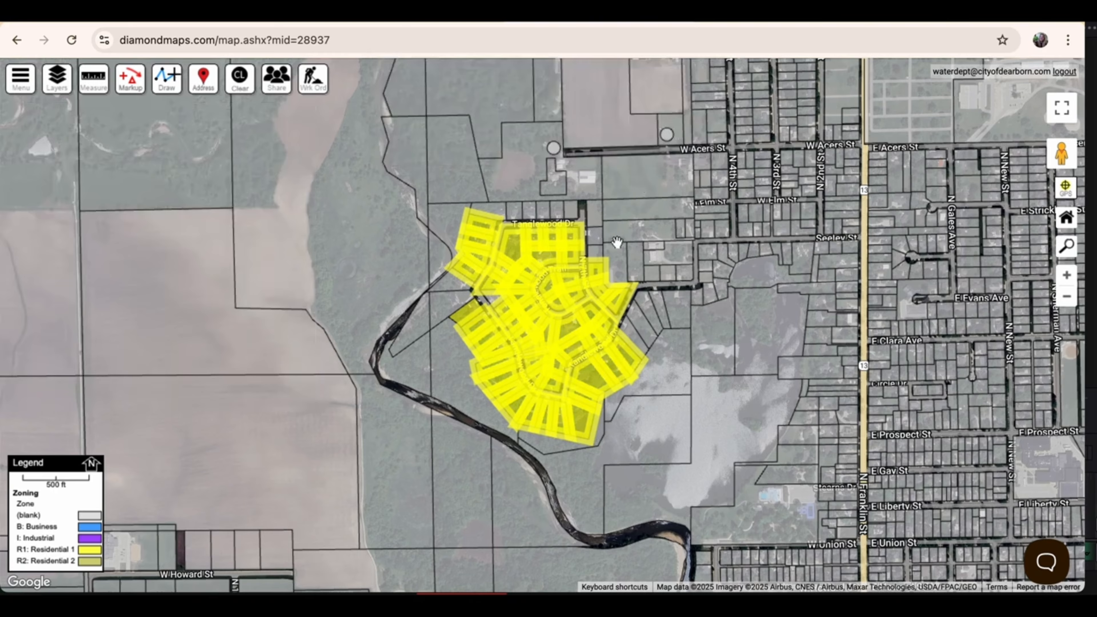
click(241, 92)
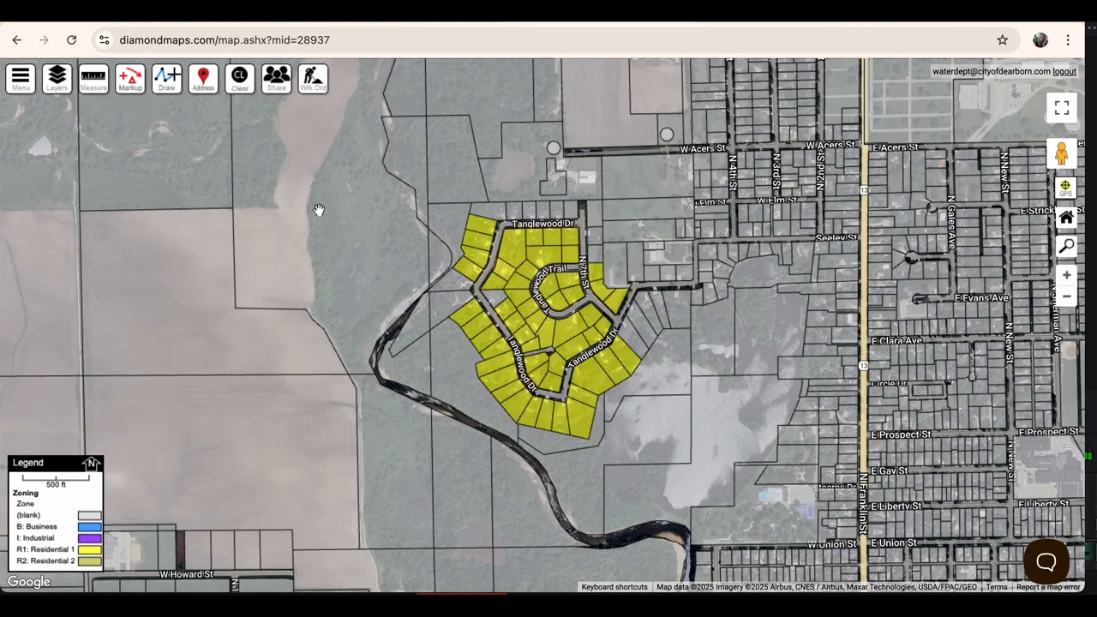
Rectangle-select the four large parcels west of the subdivision on the Zoning layer and open the action list.
drag(319, 210, 436, 288)
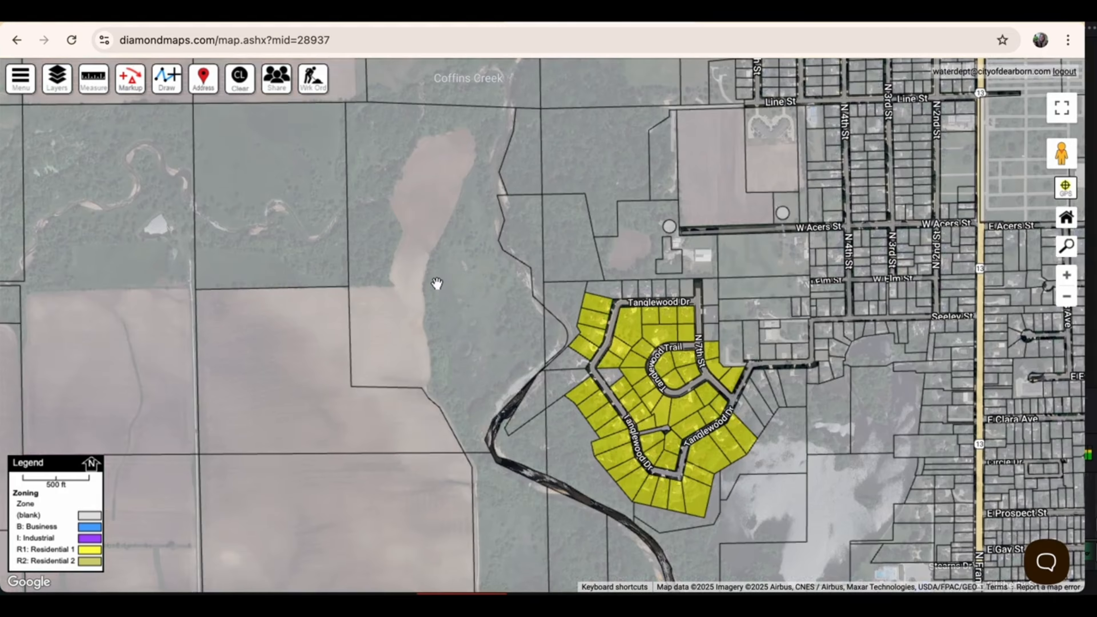
click(19, 87)
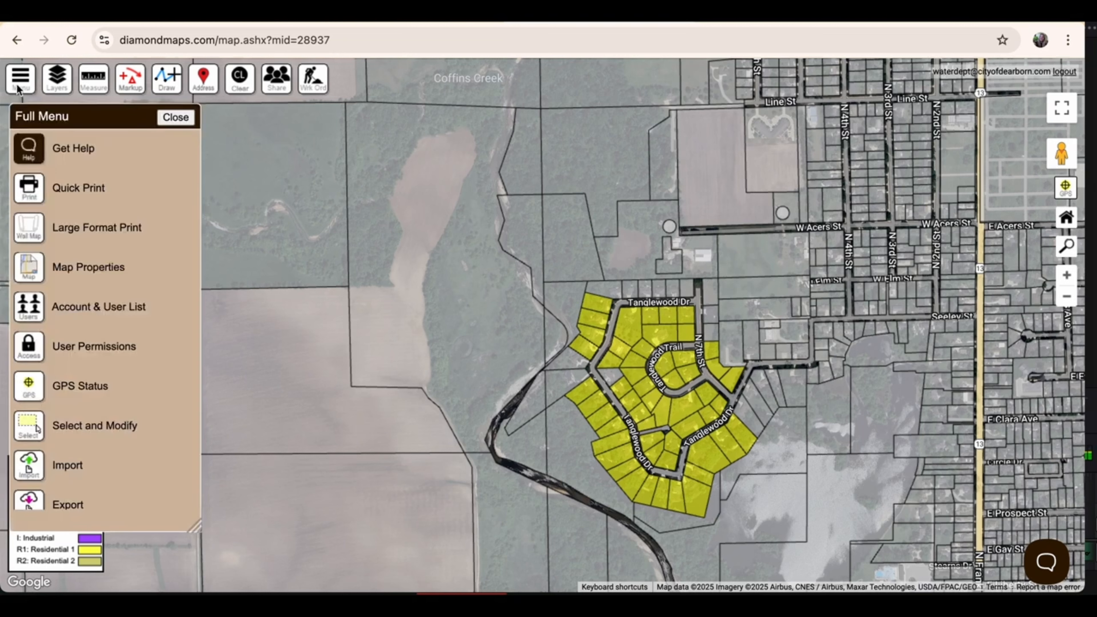
click(79, 416)
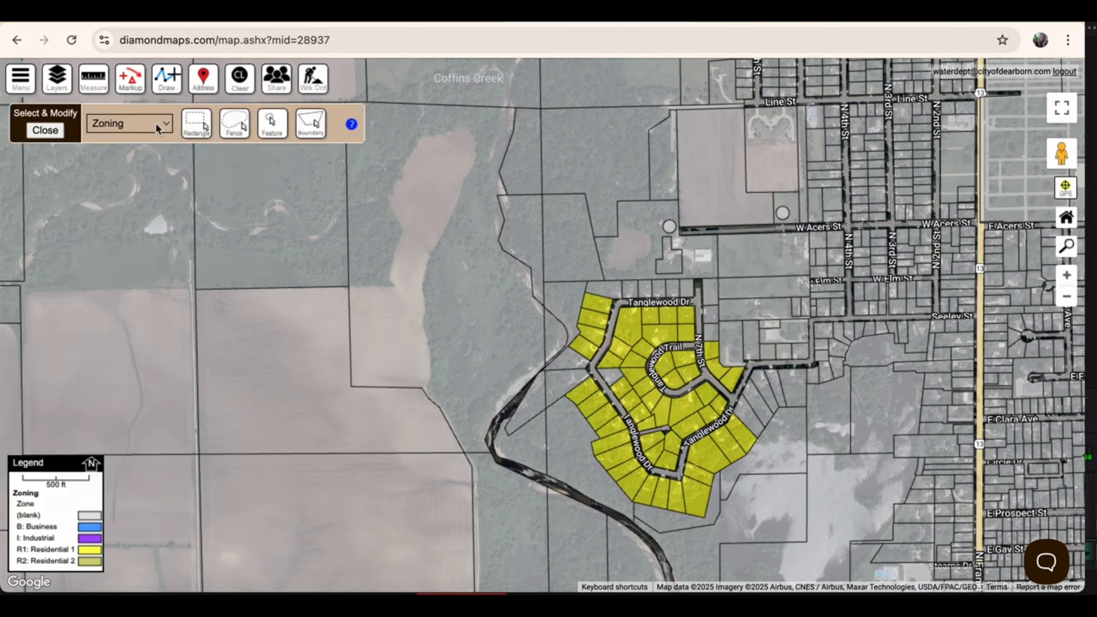
click(193, 127)
drag(129, 236, 428, 433)
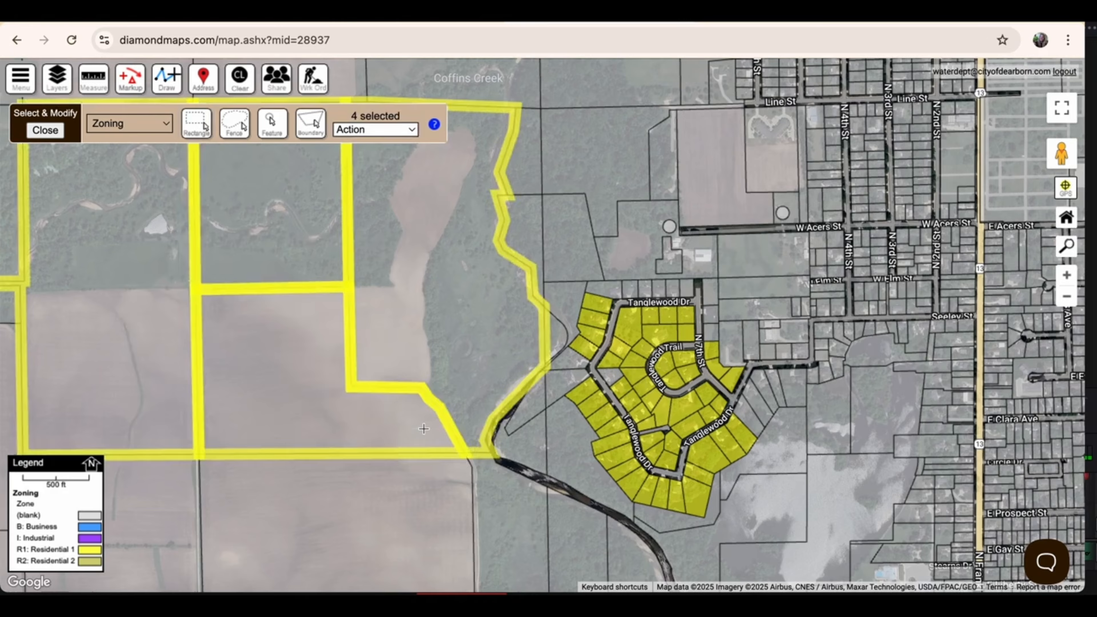
click(395, 133)
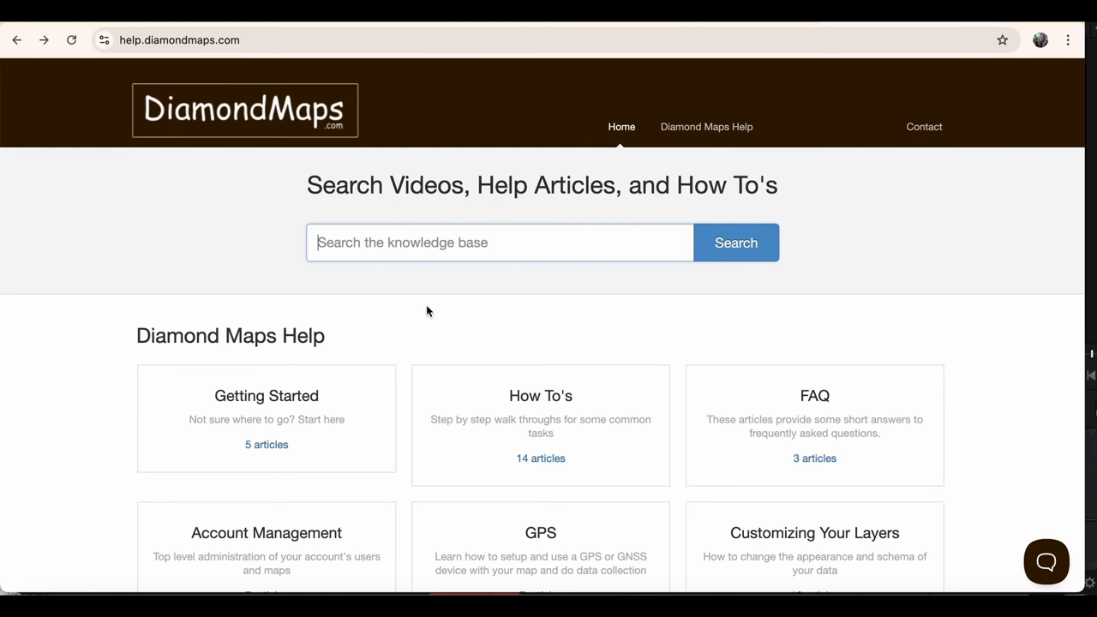
Search the Diamond Maps help knowledge base for "Making a".
text(Maki)
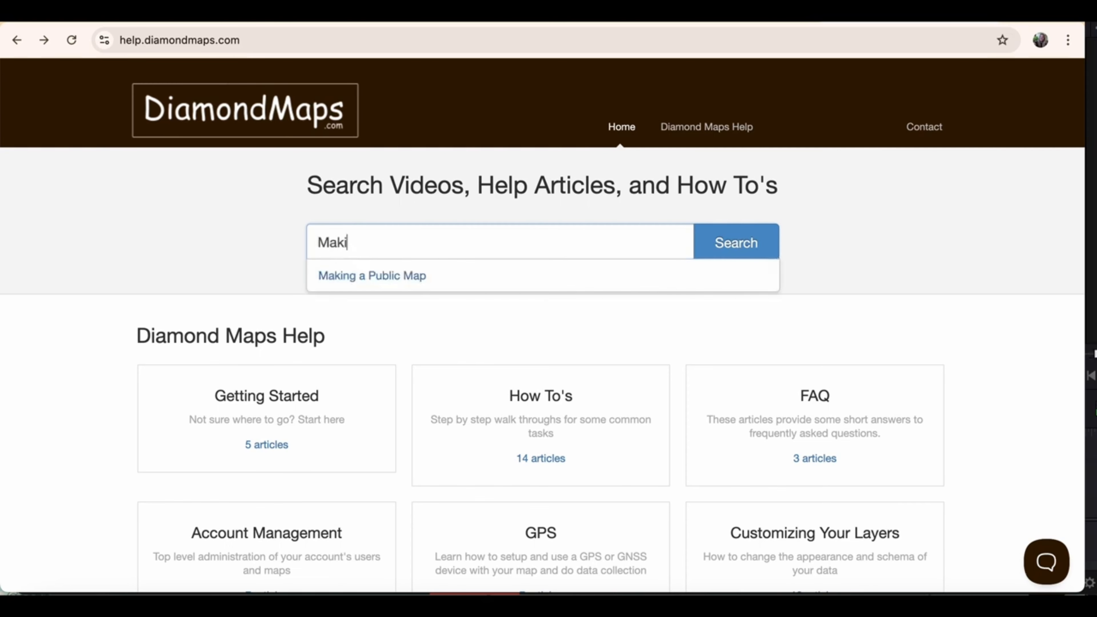
text(ng a)
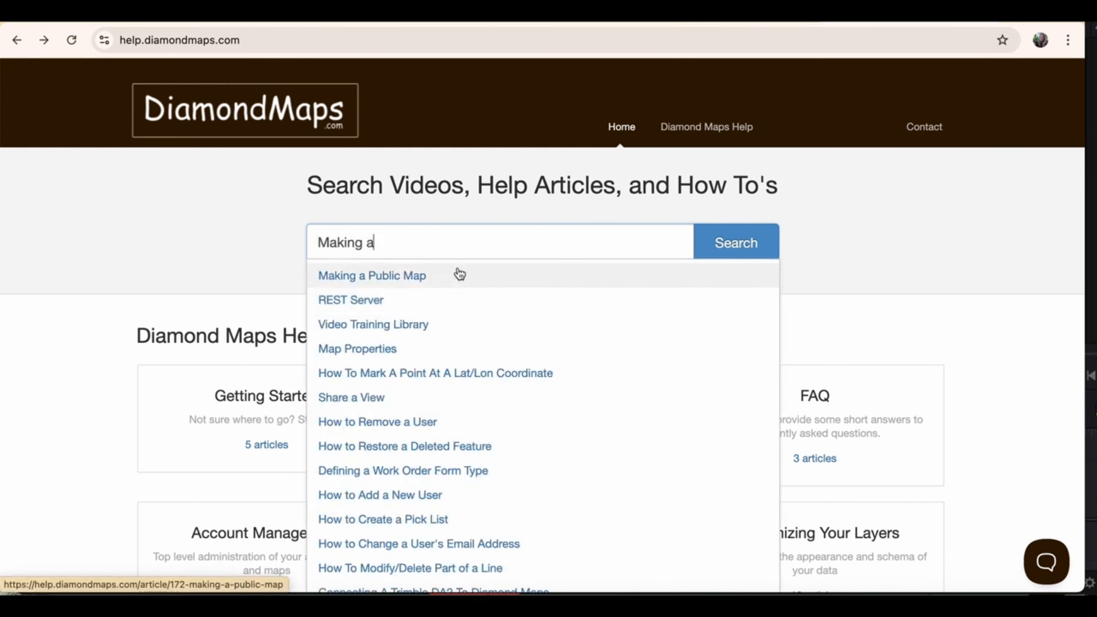